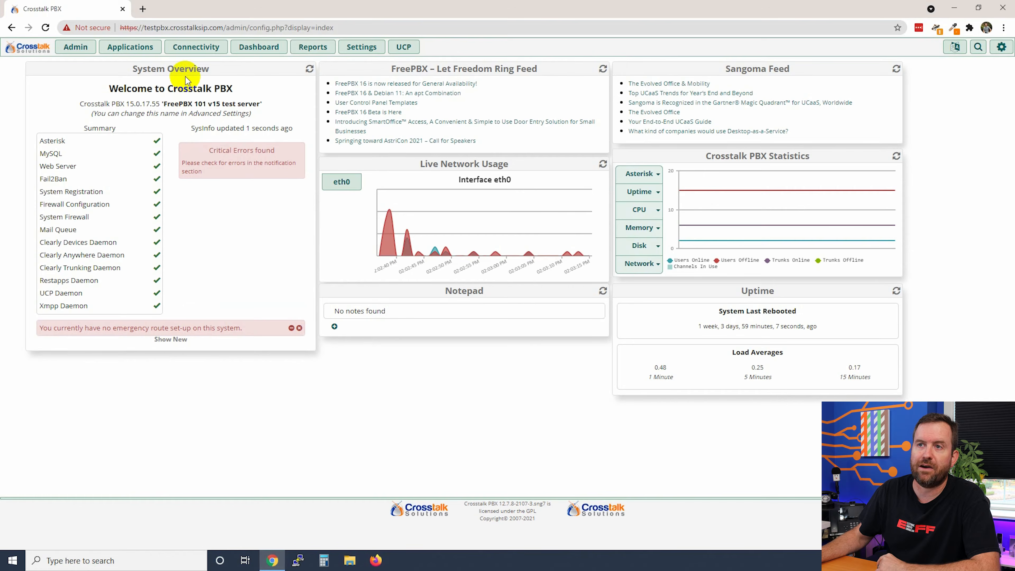
- Open the Connectivity menu in the dashboard's top navigation bar
{"action": "left_click", "coordinate": [196, 47]}
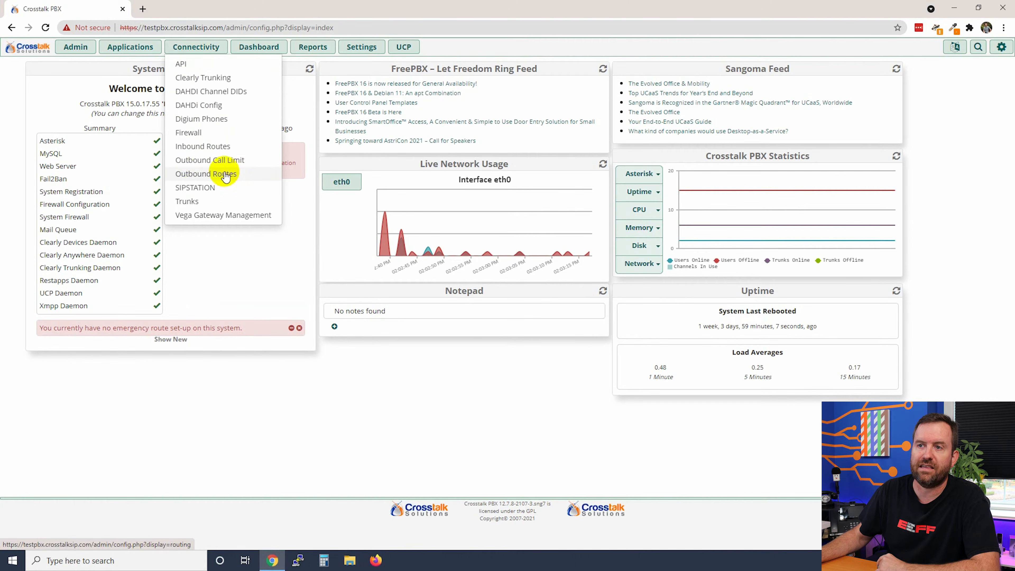
- Go to Outbound Routes and start a new route with Add Outbound Route
{"action": "left_click", "coordinate": [199, 176]}
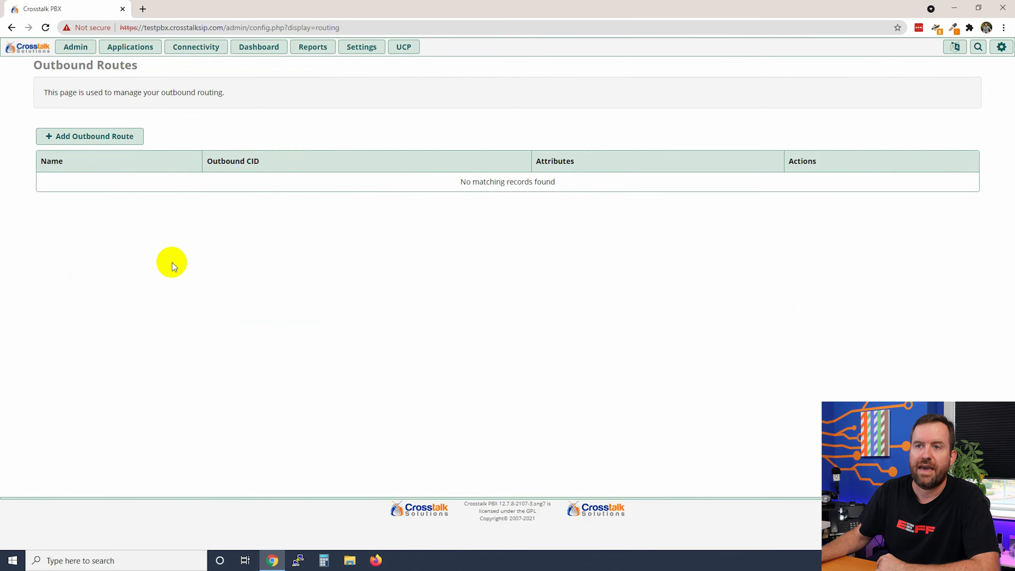
{"action": "left_click", "coordinate": [86, 135]}
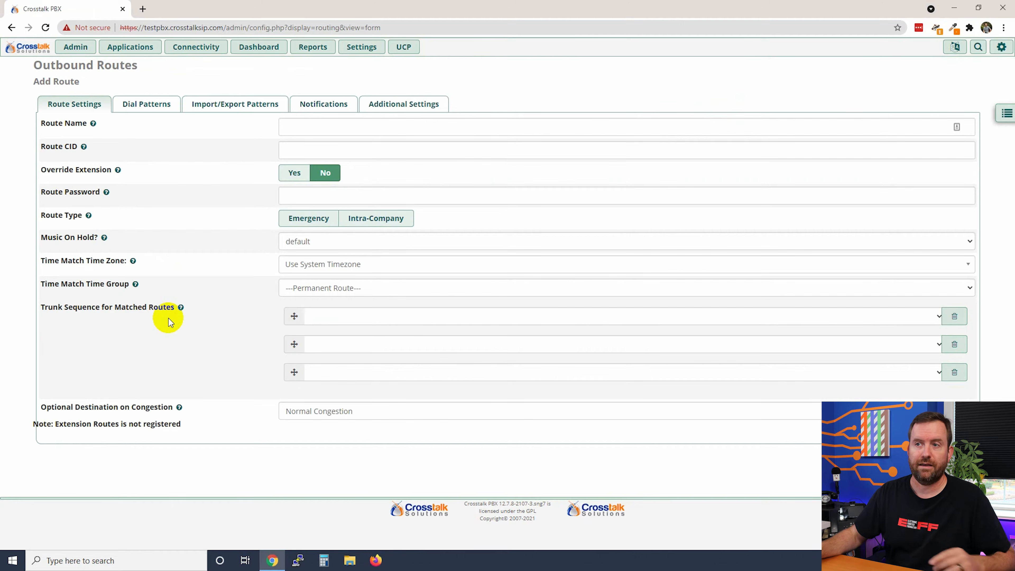
- Enter 'Default' as the route name
{"action": "left_click", "coordinate": [374, 126]}
{"action": "type", "text": "Default"}
{"action": "left_click", "coordinate": [348, 150]}
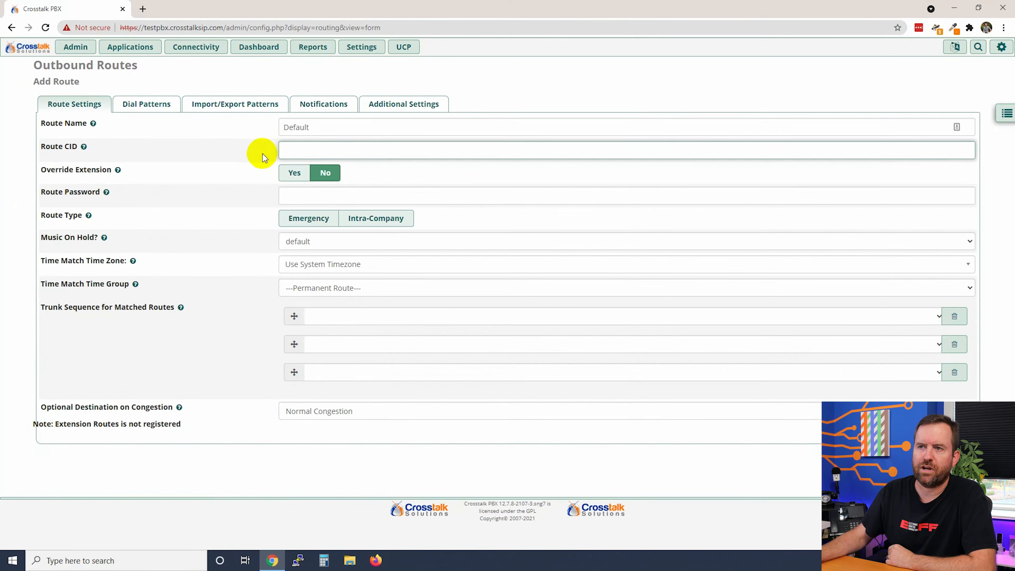
- Enter the route caller ID number and highlight its help notes on overriding caller IDs and exceptions
{"action": "left_click", "coordinate": [290, 150]}
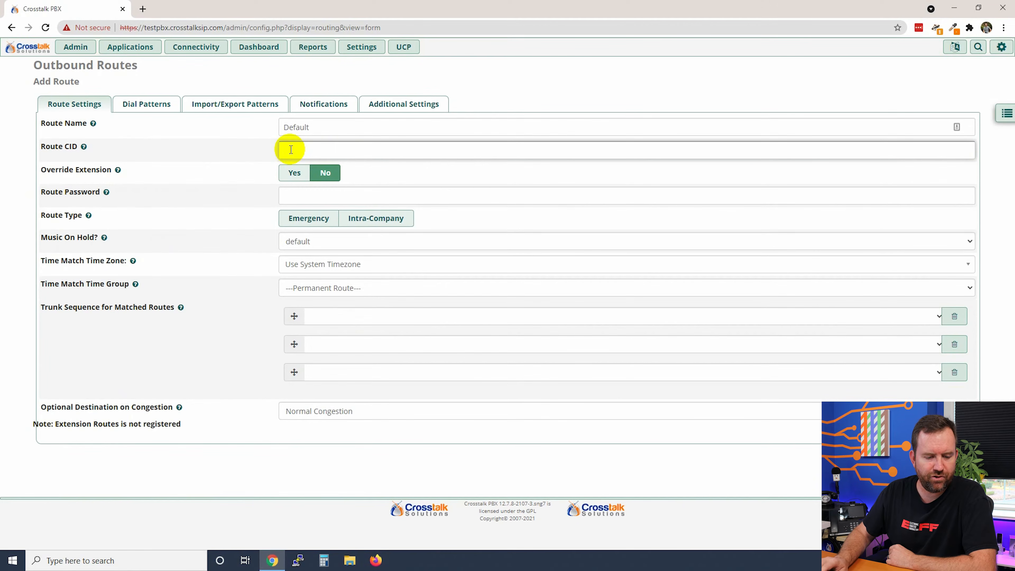
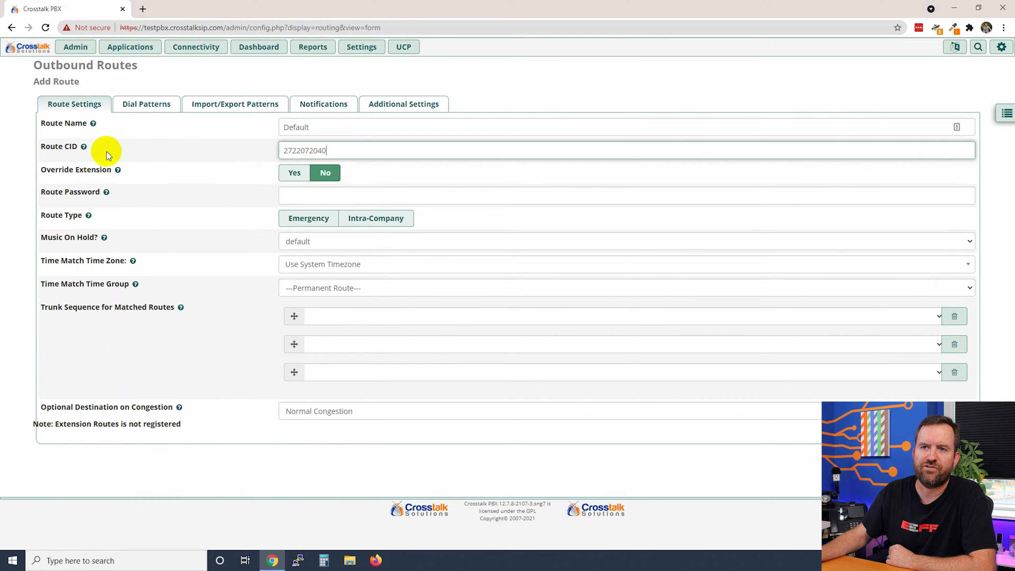
{"action": "mouse_move", "coordinate": [84, 147]}
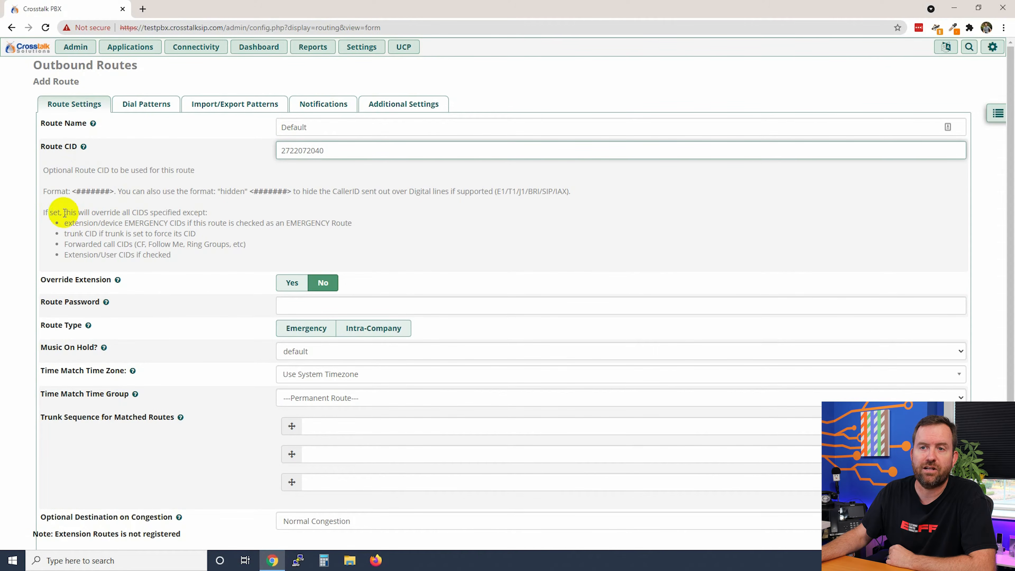
{"action": "left_click", "coordinate": [50, 212]}
{"action": "left_click_drag", "start_coordinate": [50, 212], "coordinate": [216, 215]}
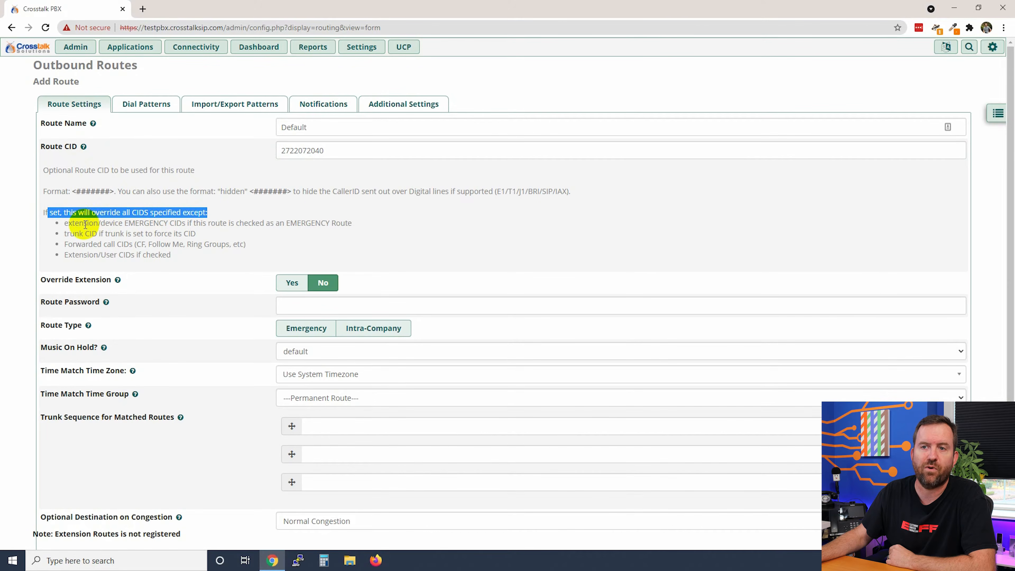
{"action": "left_click_drag", "start_coordinate": [83, 223], "coordinate": [180, 255]}
{"action": "left_click", "coordinate": [197, 262]}
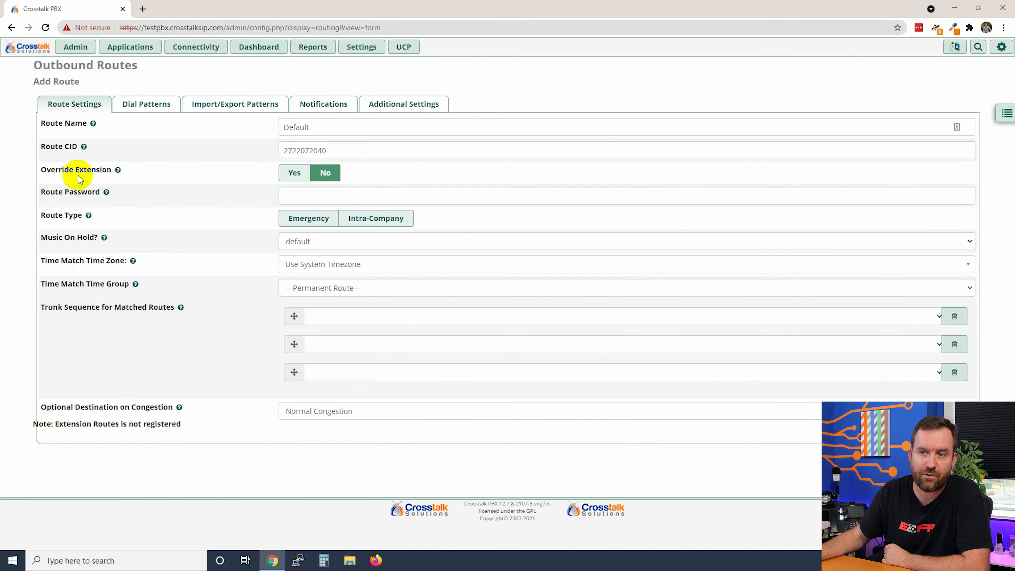
{"action": "left_click_drag", "start_coordinate": [38, 170], "coordinate": [112, 174]}
{"action": "left_click", "coordinate": [113, 175]}
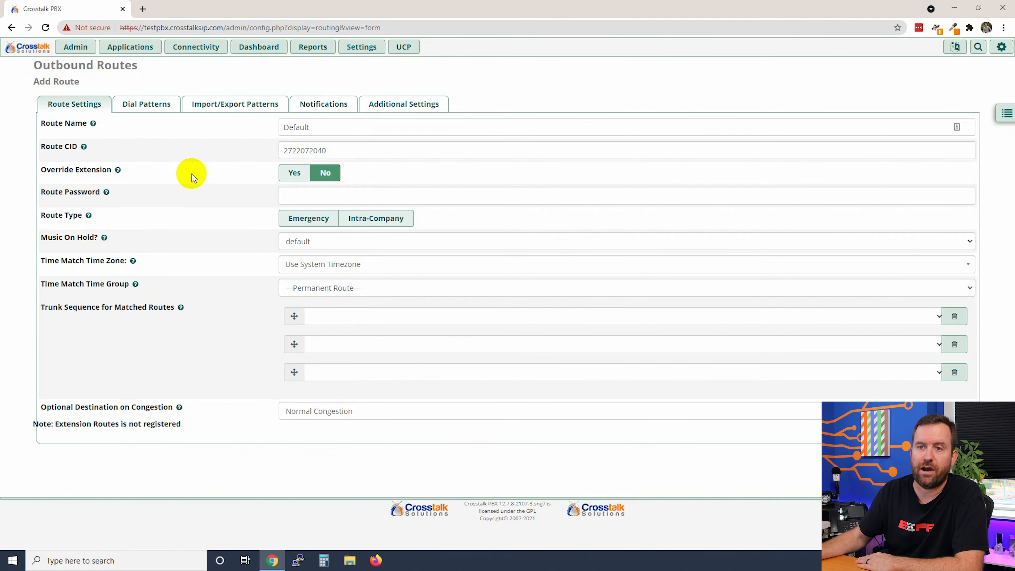
{"action": "left_click", "coordinate": [351, 197]}
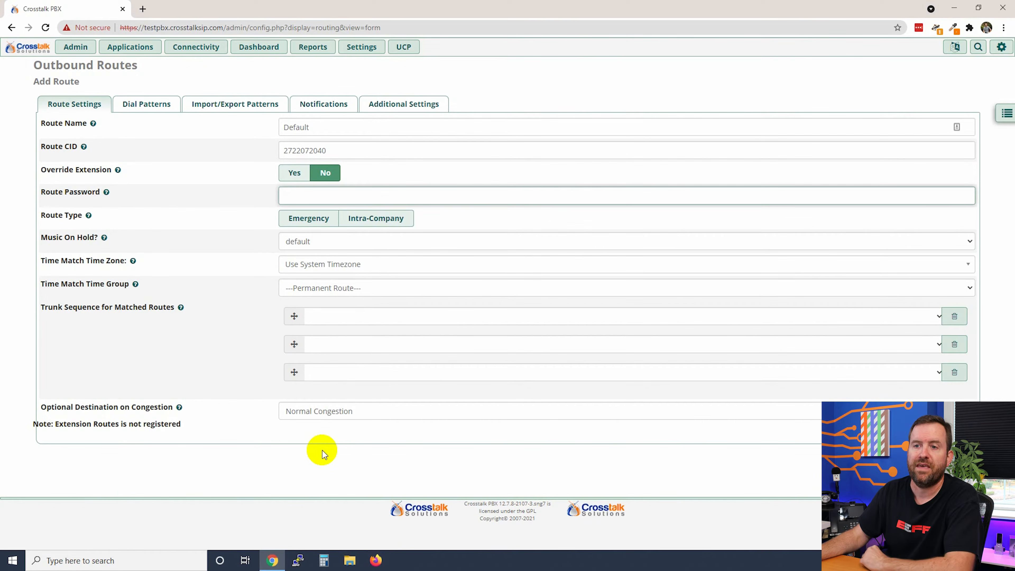
- Choose Crosstalk_SIP_Outbound_1 and Crosstalk_SIP_Outbound_2 as the first two trunks in the sequence
{"action": "left_click_drag", "start_coordinate": [41, 307], "coordinate": [175, 309]}
{"action": "left_click", "coordinate": [177, 354]}
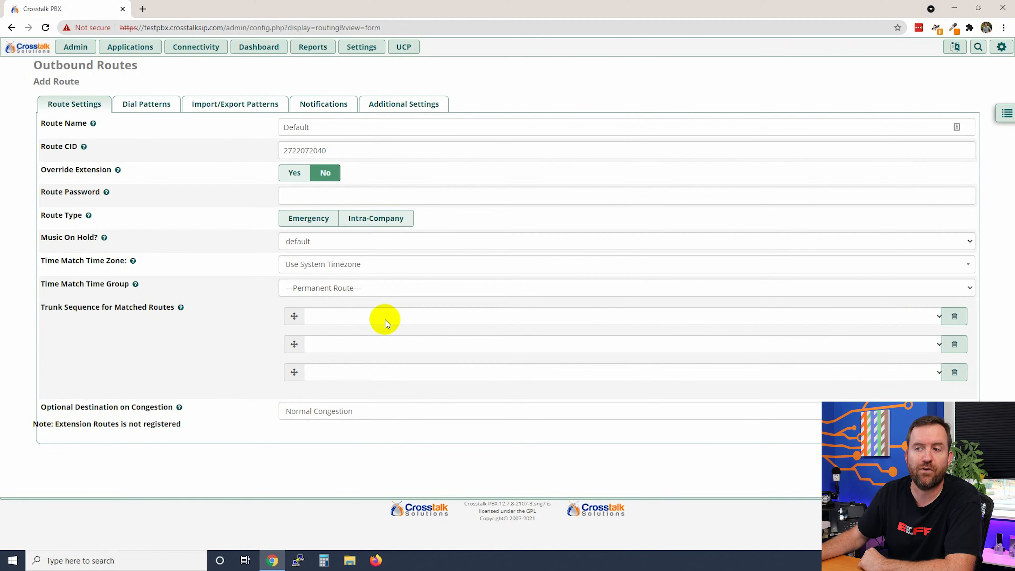
{"action": "left_click", "coordinate": [361, 318]}
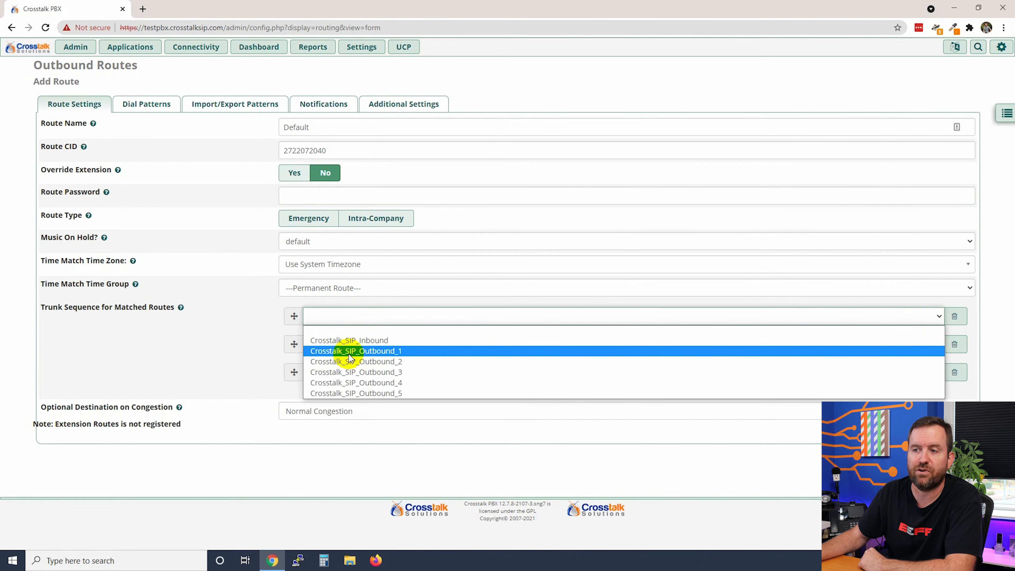
{"action": "left_click", "coordinate": [373, 351]}
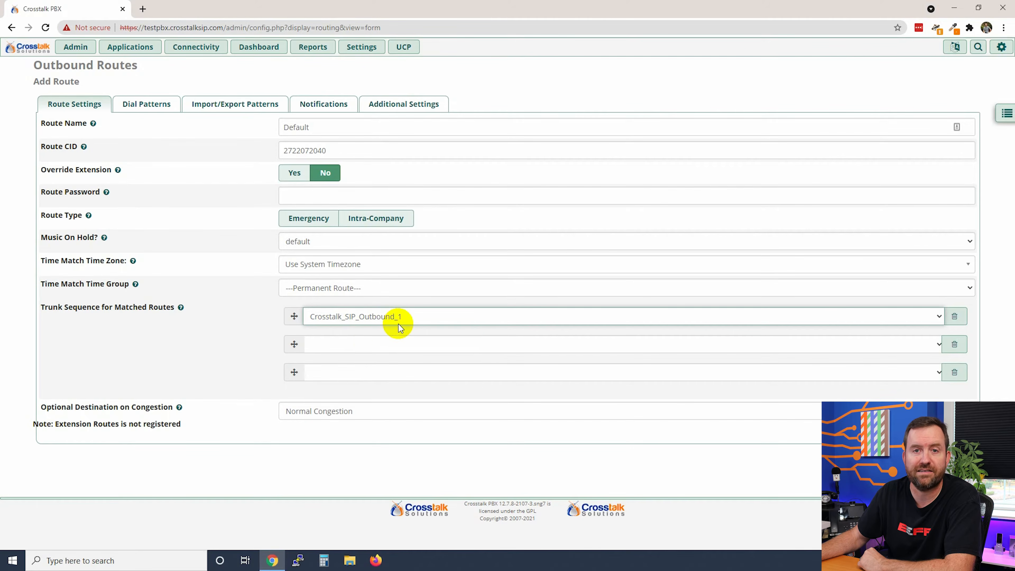
{"action": "left_click", "coordinate": [365, 344]}
{"action": "left_click", "coordinate": [372, 390]}
- Fill trunk slots three to five with Crosstalk_SIP_Outbound_3, _4 and _5
{"action": "left_click", "coordinate": [367, 373]}
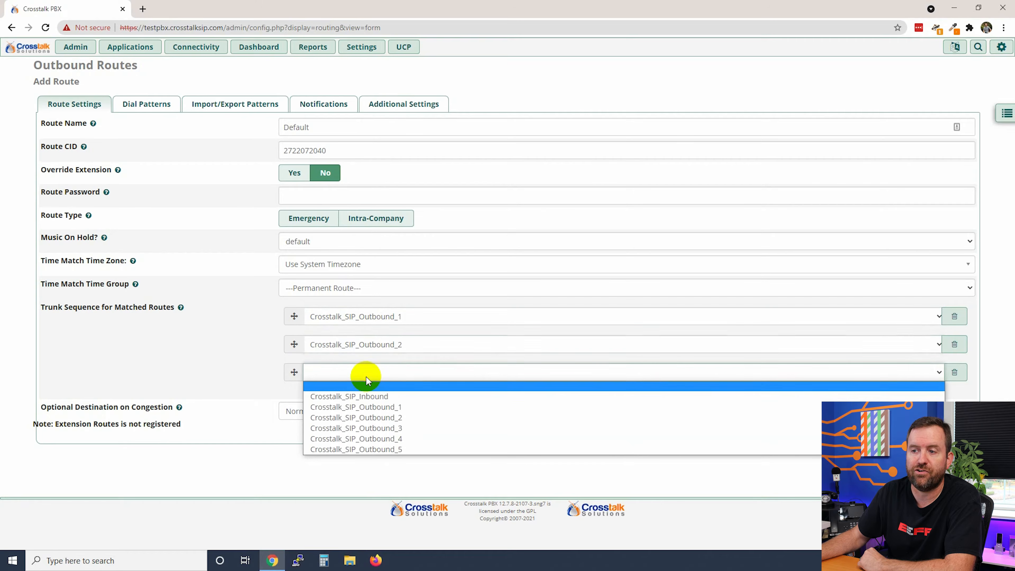
{"action": "left_click", "coordinate": [368, 427]}
{"action": "left_click", "coordinate": [362, 400]}
{"action": "left_click", "coordinate": [374, 472]}
{"action": "left_click", "coordinate": [373, 422]}
{"action": "left_click", "coordinate": [375, 505]}
{"action": "left_click", "coordinate": [234, 417]}
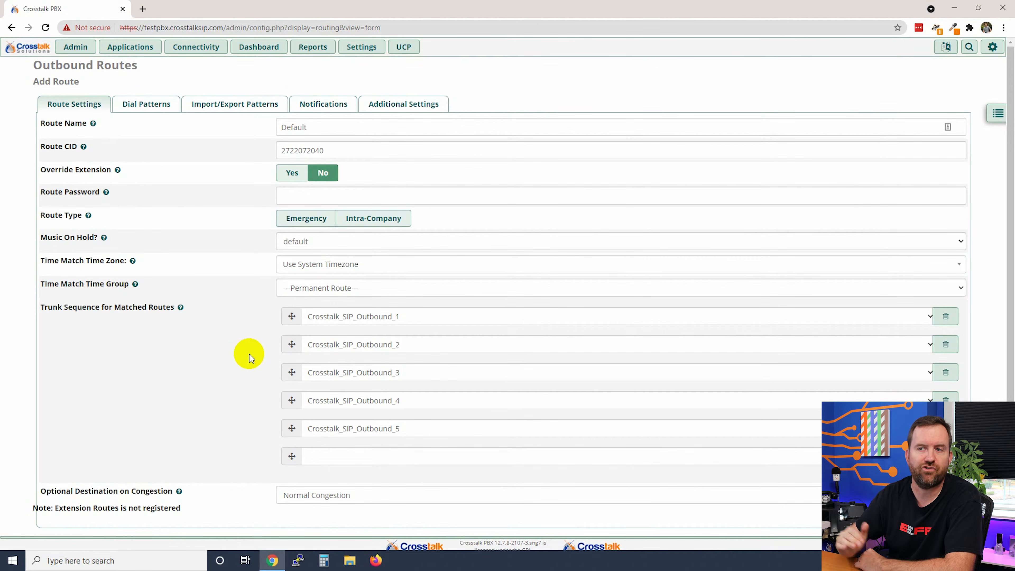
- Switch to the Dial Patterns tab and launch the Dial patterns wizards dialog
{"action": "left_click", "coordinate": [144, 102]}
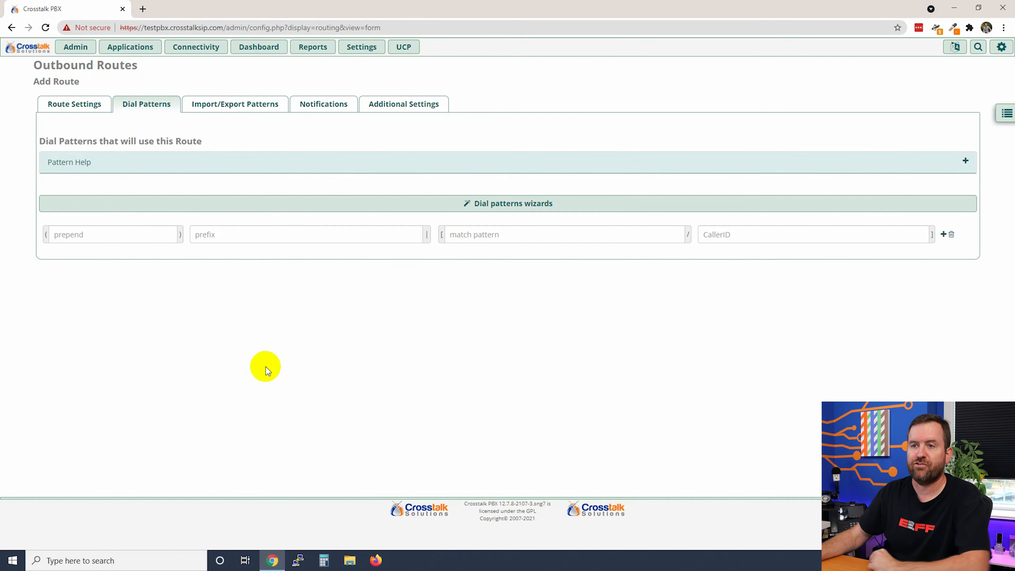
{"action": "left_click", "coordinate": [504, 204]}
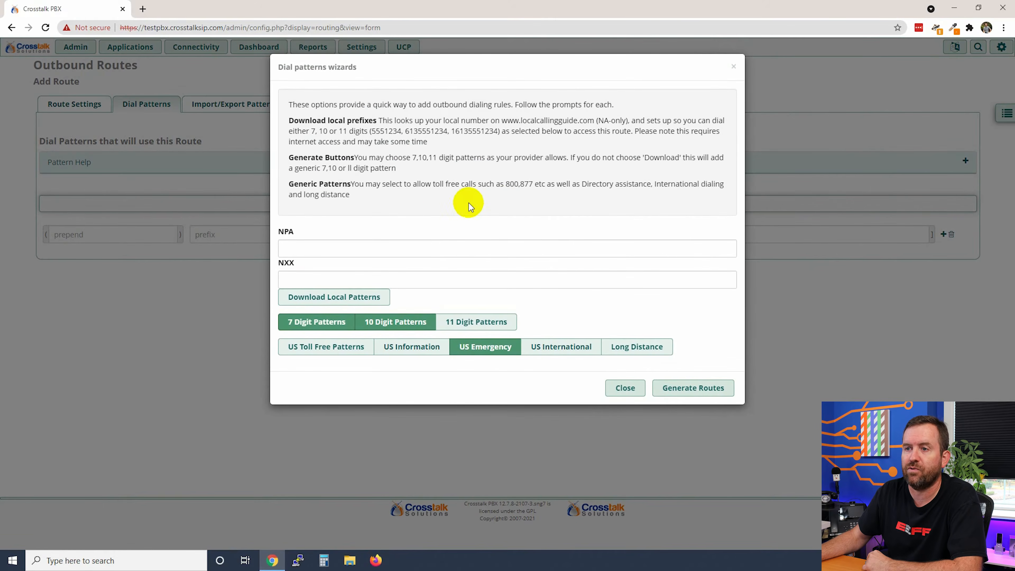
- In the wizard, enable 11-digit and Long Distance patterns, drop US Emergency, and generate routes
{"action": "left_click", "coordinate": [337, 250]}
{"action": "left_click", "coordinate": [344, 278]}
{"action": "left_click", "coordinate": [344, 252]}
{"action": "left_click", "coordinate": [345, 283]}
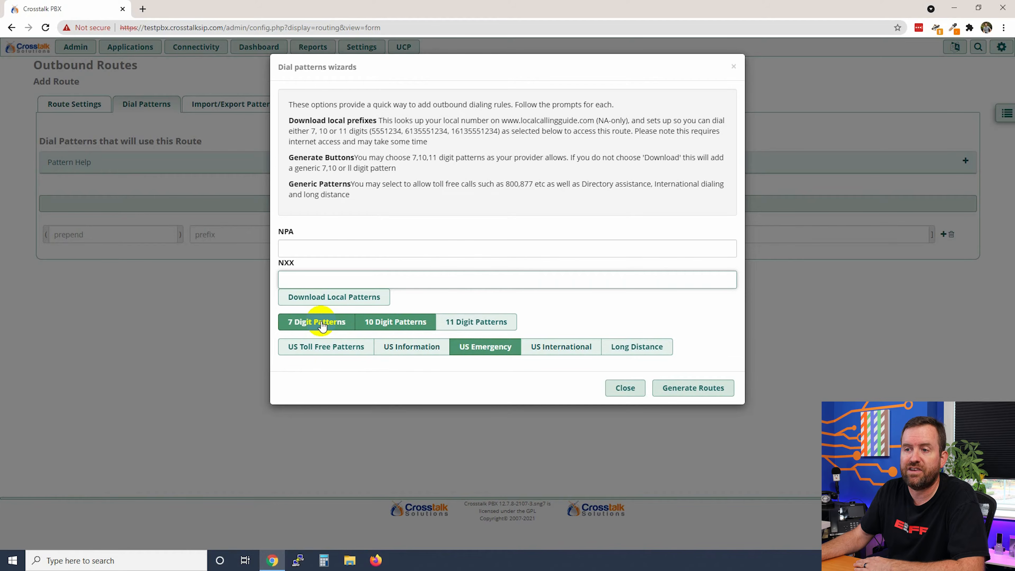
{"action": "left_click", "coordinate": [468, 322]}
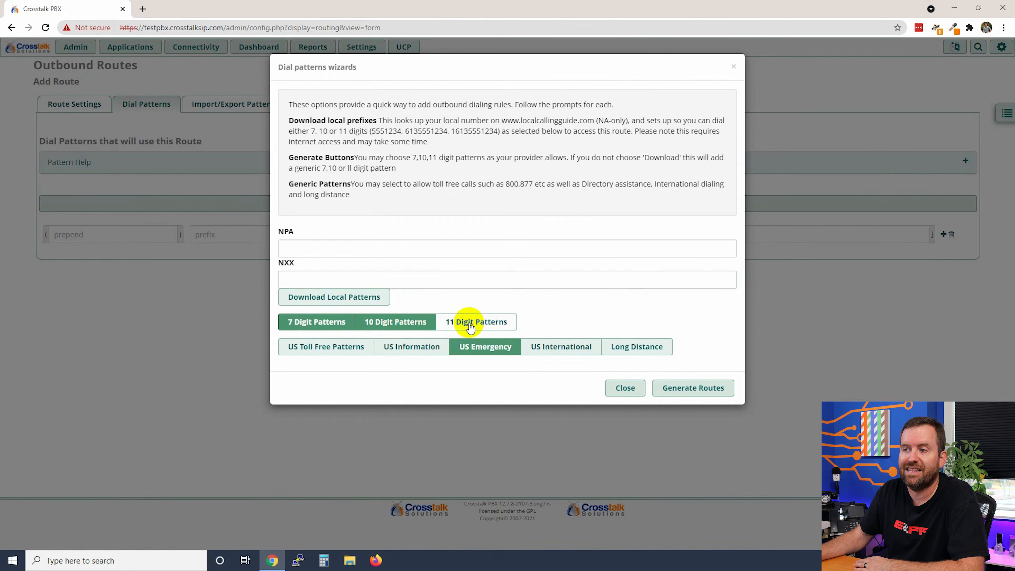
{"action": "left_click", "coordinate": [482, 349]}
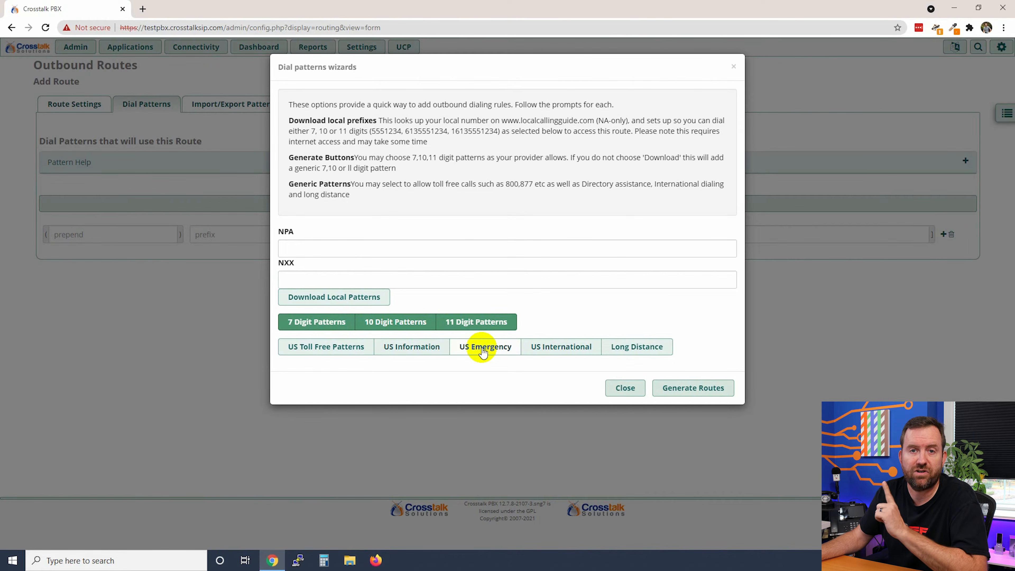
{"action": "left_click", "coordinate": [636, 347]}
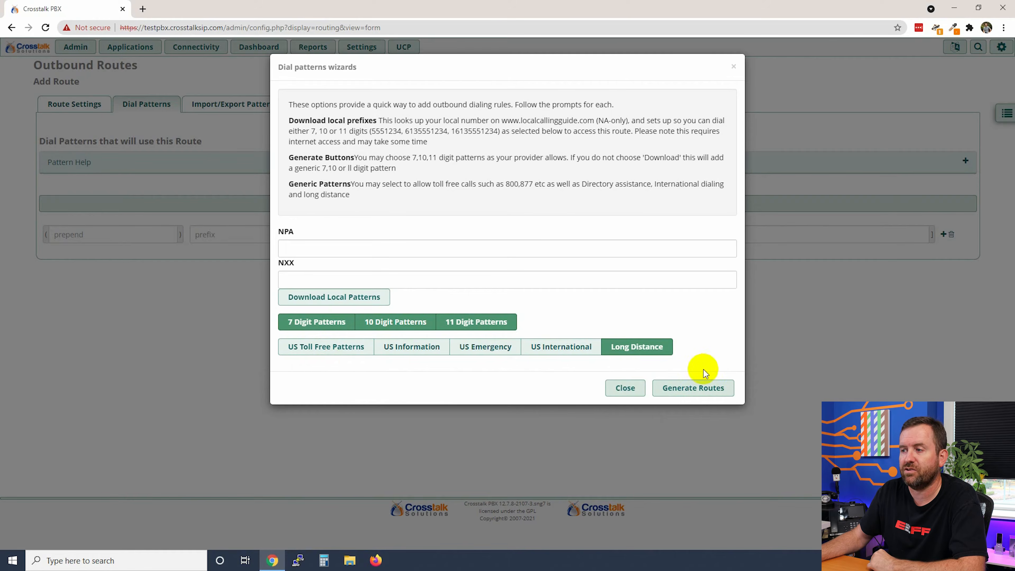
{"action": "left_click", "coordinate": [687, 392]}
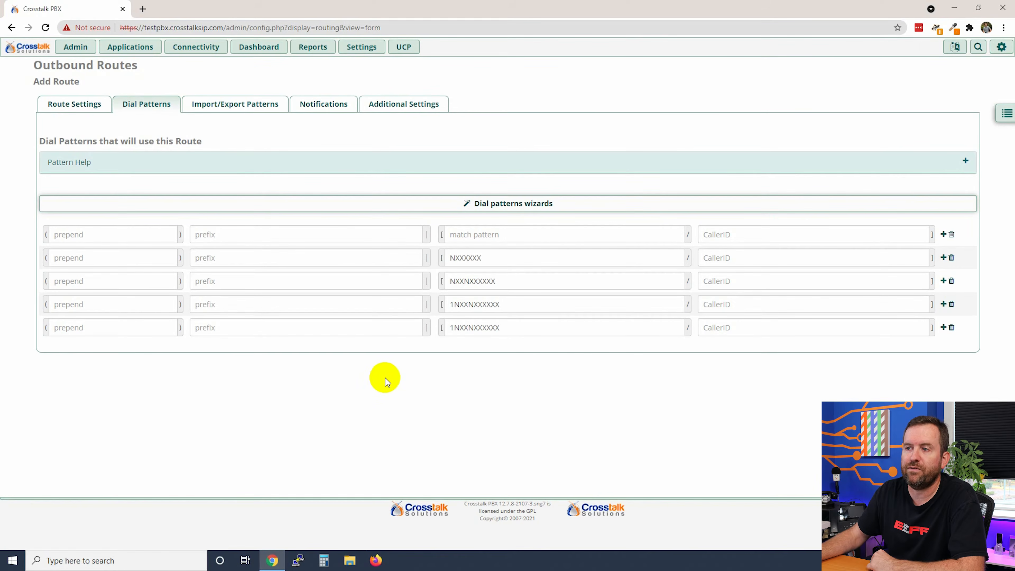
{"action": "left_click_drag", "start_coordinate": [480, 259], "coordinate": [438, 264]}
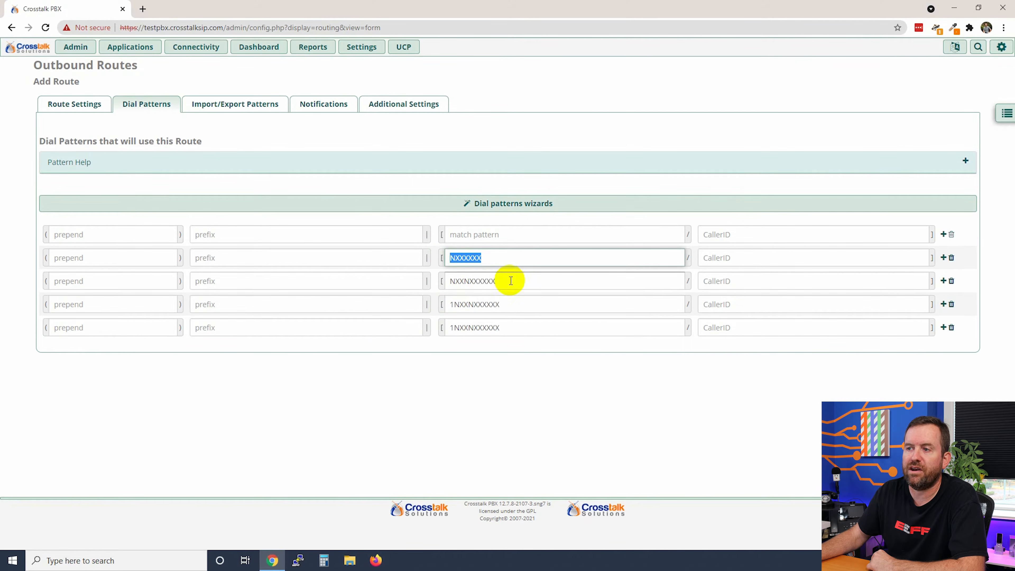
{"action": "left_click_drag", "start_coordinate": [508, 280], "coordinate": [434, 277]}
{"action": "left_click_drag", "start_coordinate": [521, 303], "coordinate": [411, 298]}
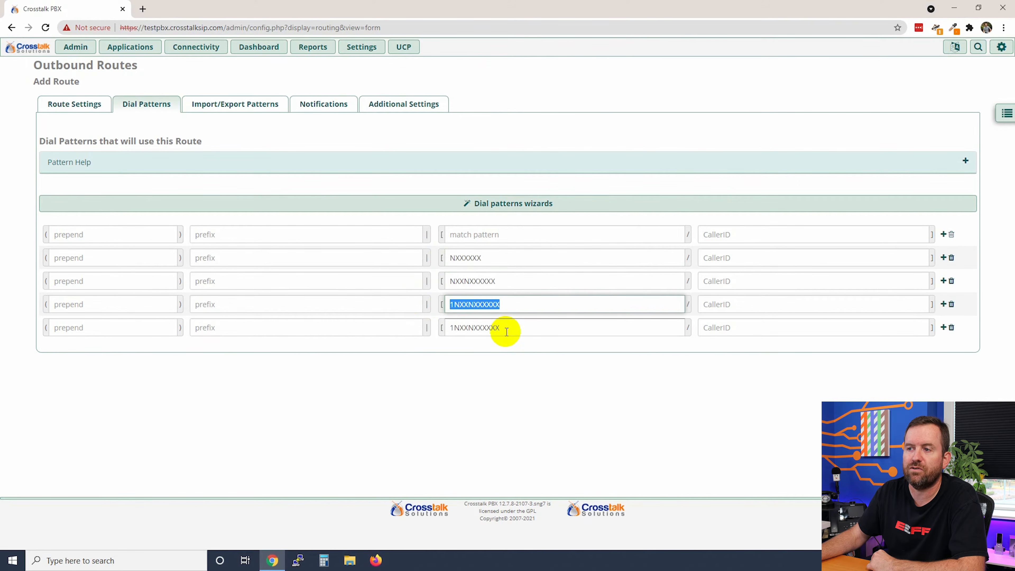
{"action": "left_click_drag", "start_coordinate": [505, 330], "coordinate": [442, 328]}
{"action": "left_click", "coordinate": [485, 414]}
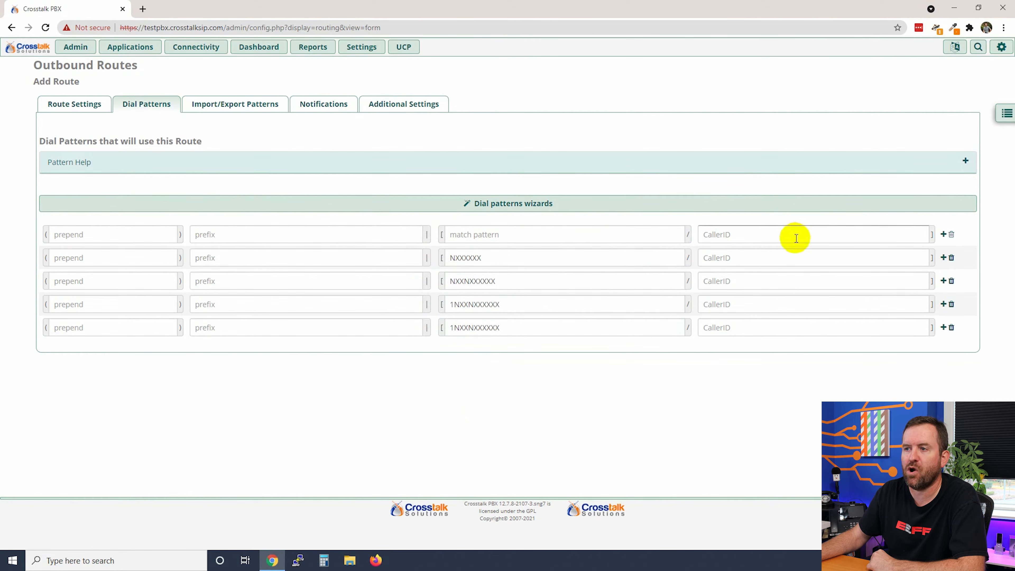
{"action": "left_click", "coordinate": [98, 258]}
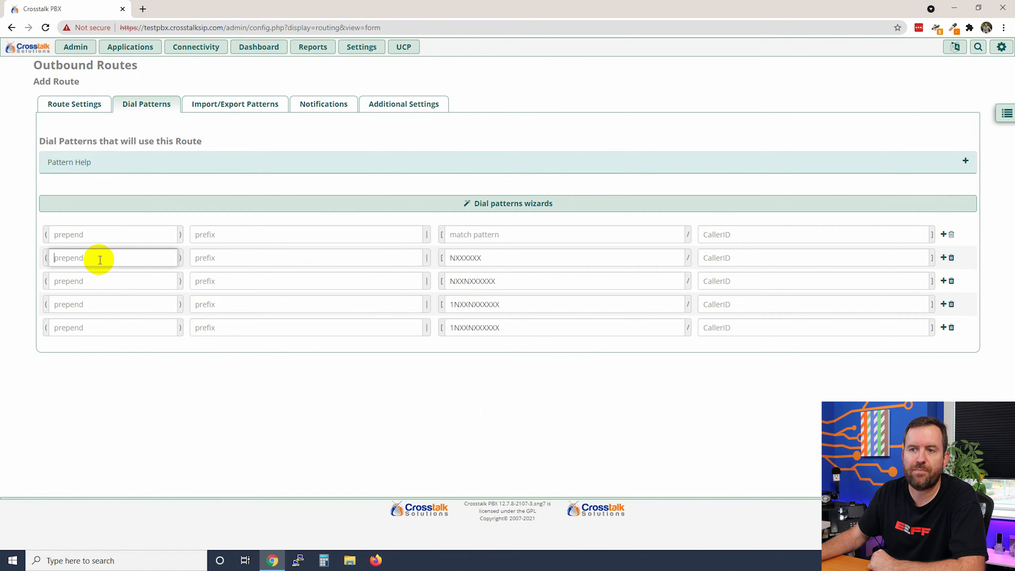
{"action": "left_click", "coordinate": [218, 258]}
{"action": "left_click", "coordinate": [498, 260]}
{"action": "left_click_drag", "start_coordinate": [498, 260], "coordinate": [437, 256]}
{"action": "left_click", "coordinate": [514, 256]}
{"action": "left_click", "coordinate": [734, 258]}
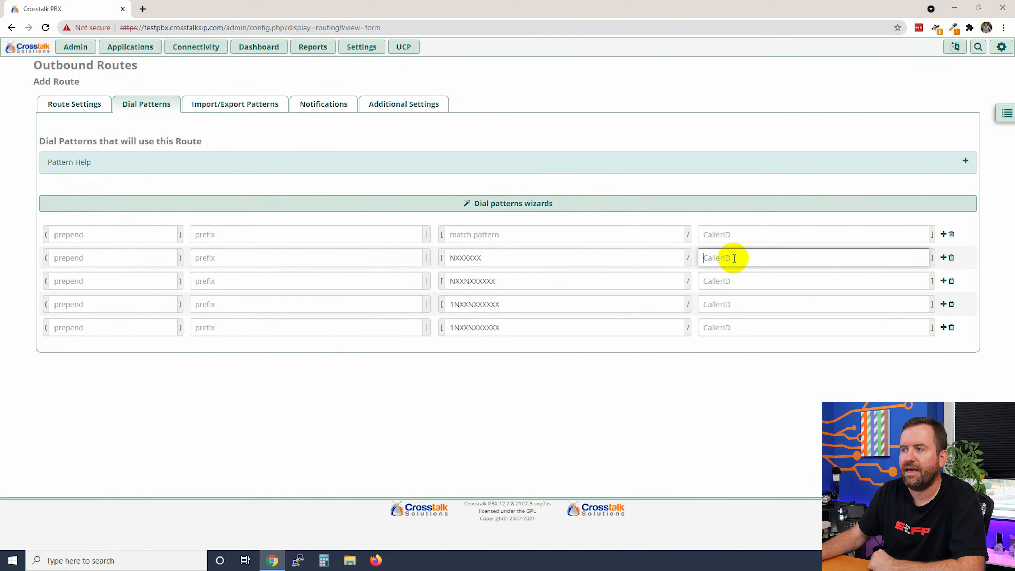
- Expand Pattern Help and highlight the X and Z rules with their descriptions
{"action": "left_click", "coordinate": [964, 162]}
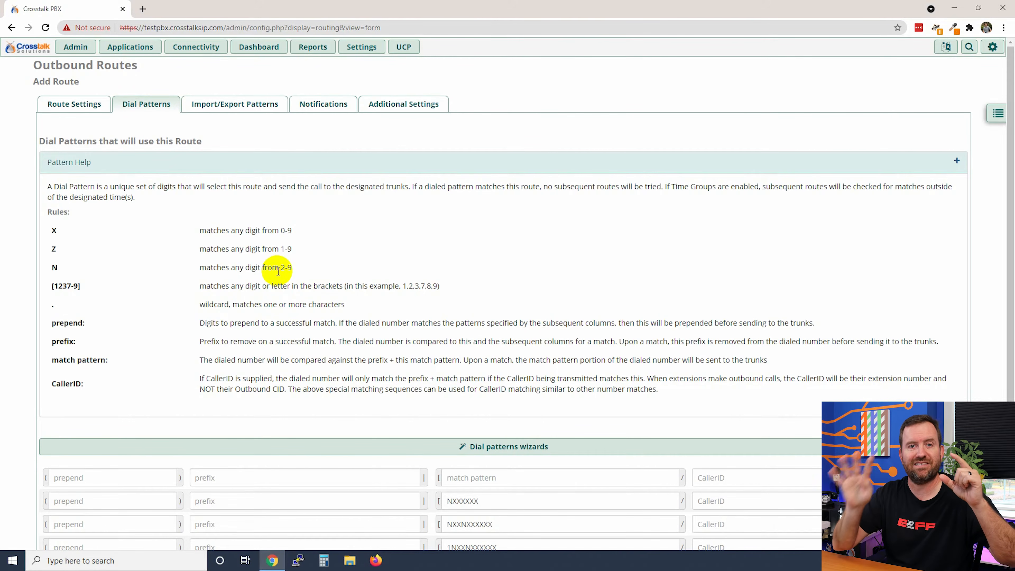
{"action": "double_click", "coordinate": [54, 230]}
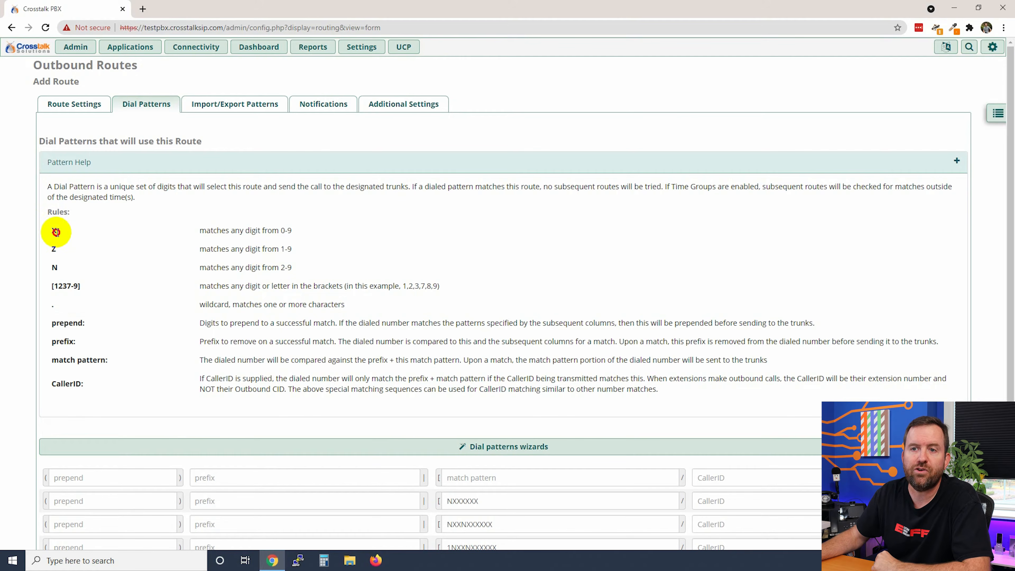
{"action": "left_click_drag", "start_coordinate": [292, 230], "coordinate": [201, 233]}
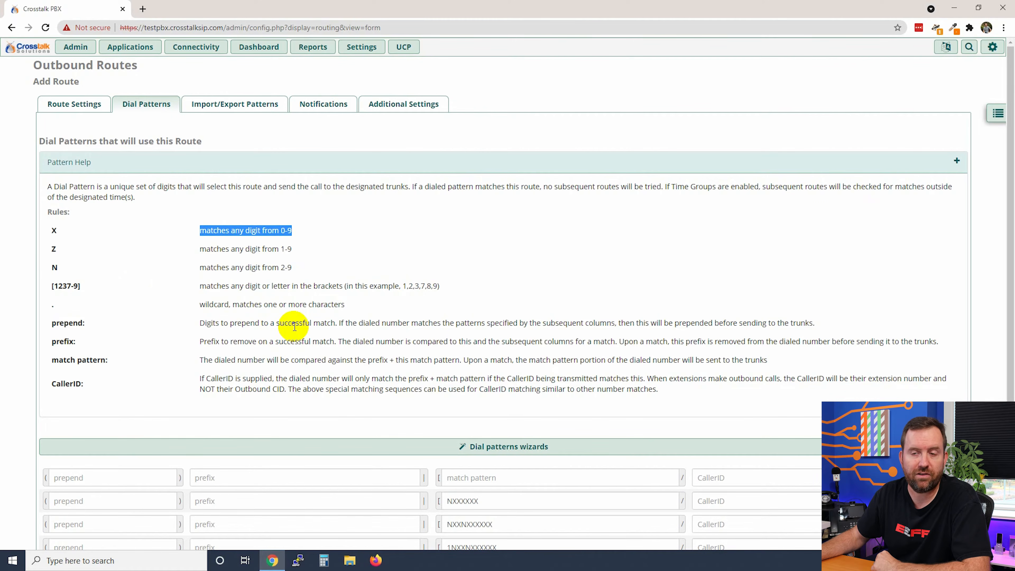
{"action": "left_click_drag", "start_coordinate": [51, 245], "coordinate": [62, 248]}
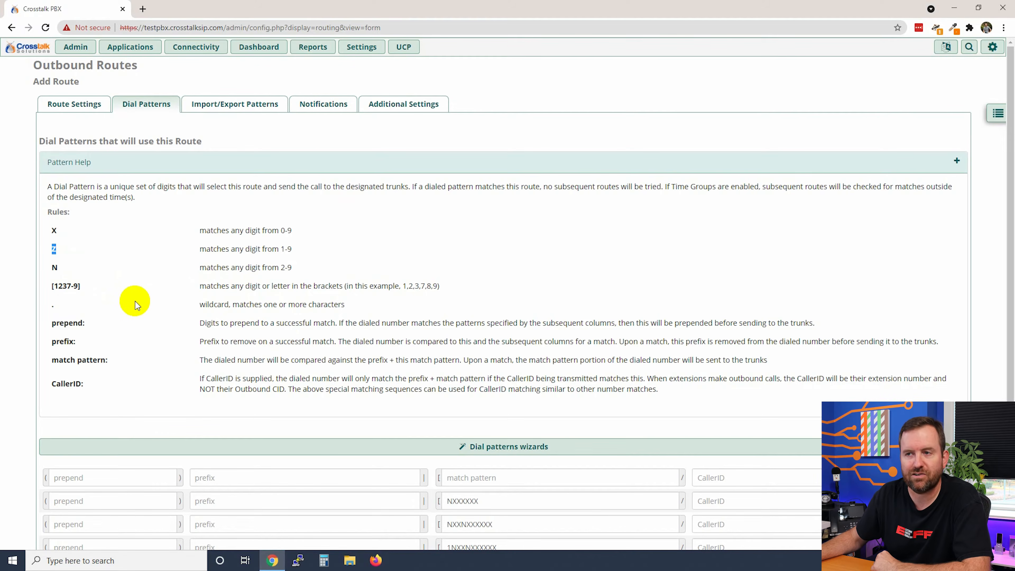
{"action": "left_click_drag", "start_coordinate": [292, 248], "coordinate": [196, 248]}
{"action": "left_click", "coordinate": [259, 277]}
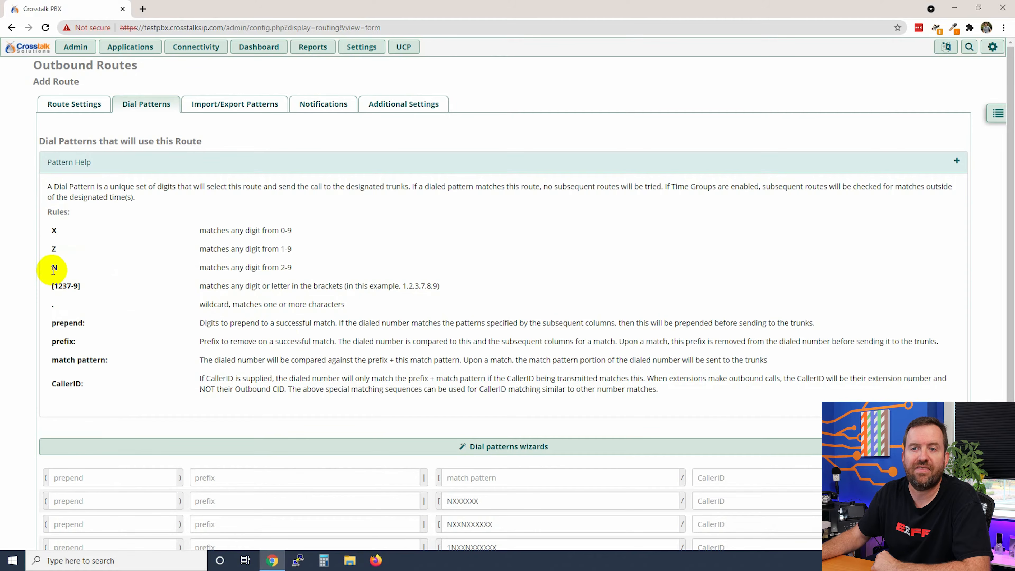
- Highlight the N rule's description and the [1237-9] bracket example
{"action": "double_click", "coordinate": [55, 267]}
{"action": "left_click_drag", "start_coordinate": [202, 268], "coordinate": [291, 268]}
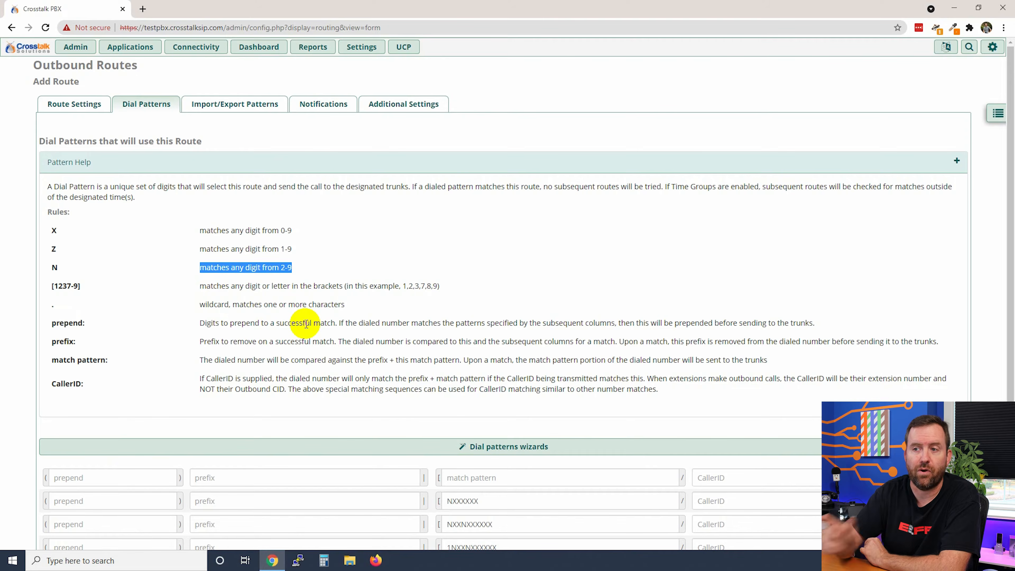
{"action": "left_click", "coordinate": [49, 286]}
{"action": "left_click_drag", "start_coordinate": [49, 286], "coordinate": [86, 287]}
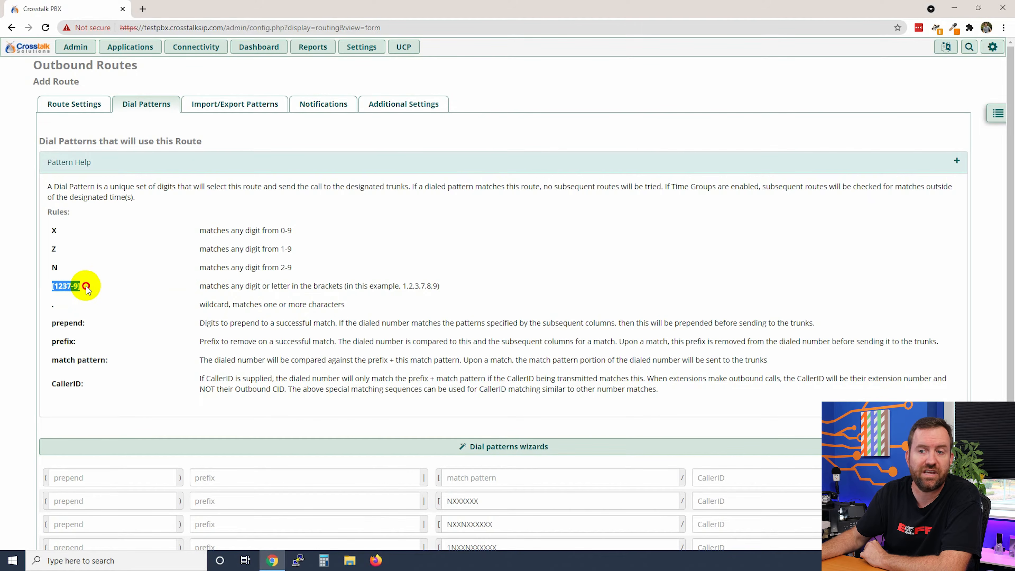
{"action": "left_click", "coordinate": [86, 288]}
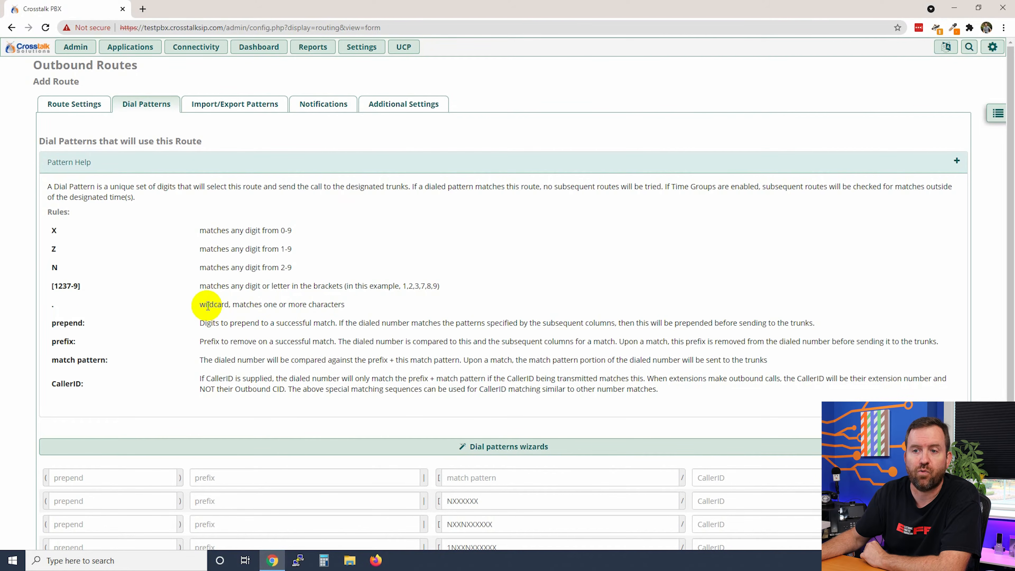
{"action": "scroll", "coordinate": [229, 334], "scroll_direction": "down", "scroll_amount": 3}
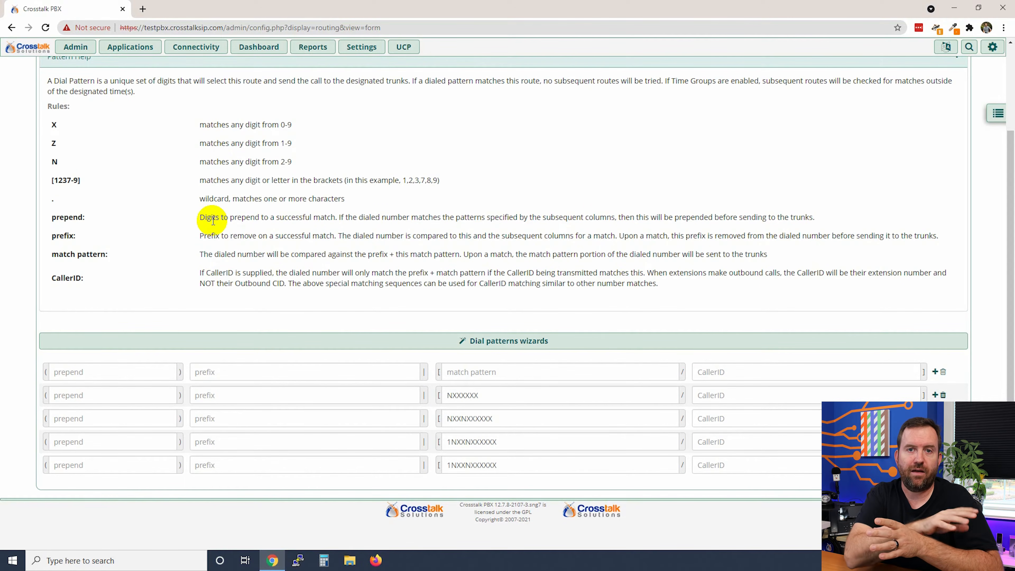
{"action": "left_click_drag", "start_coordinate": [199, 236], "coordinate": [427, 238]}
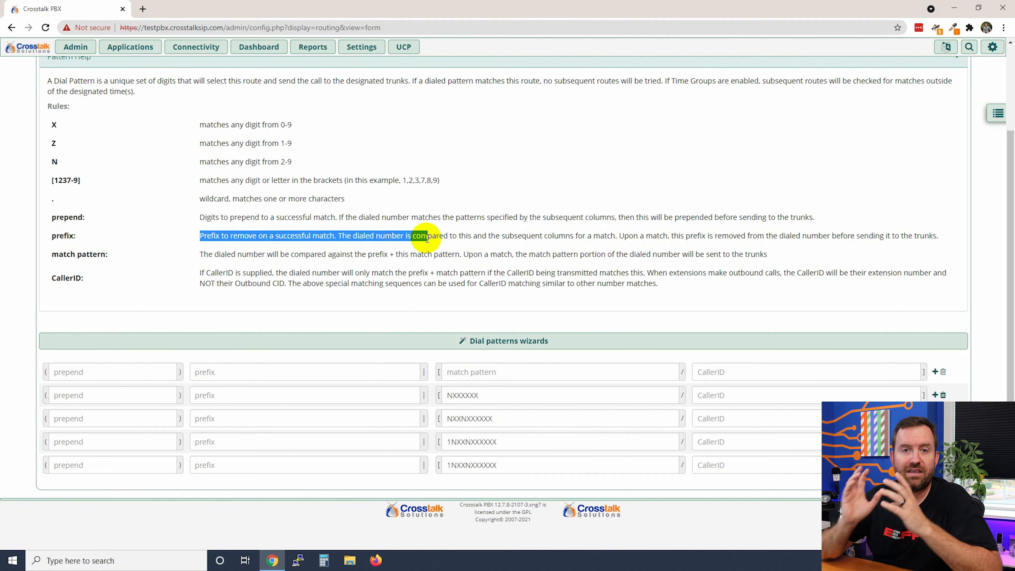
{"action": "left_click_drag", "start_coordinate": [49, 237], "coordinate": [85, 240]}
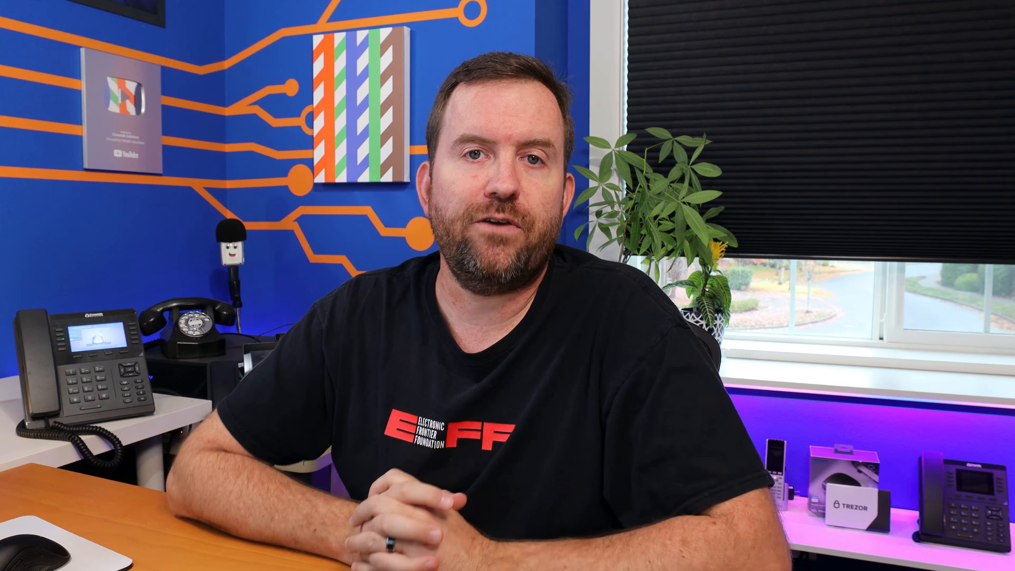
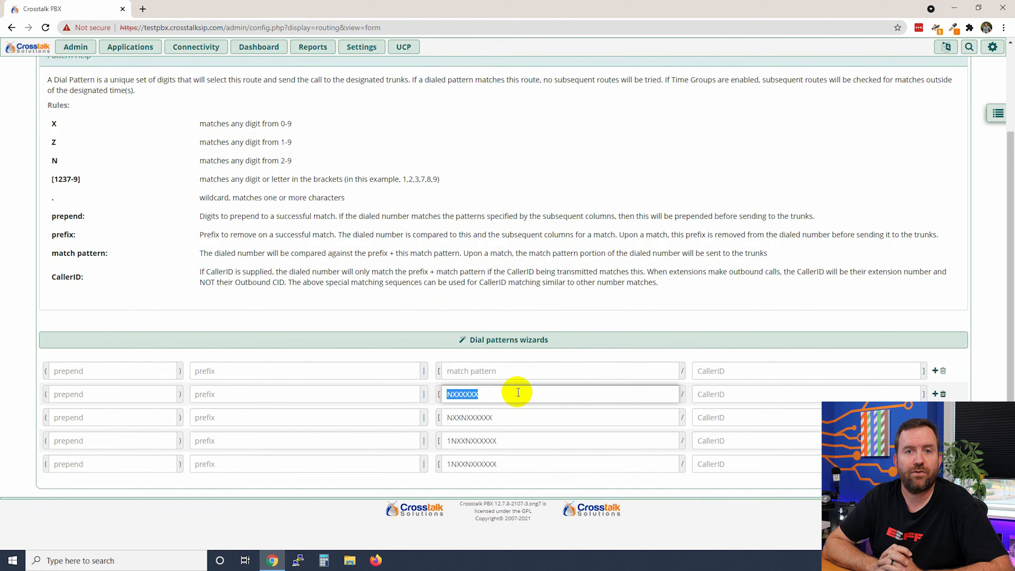
- Highlight the NXXXXXX pattern's leading N, then its XXXXXX digits, then the whole pattern
{"action": "left_click", "coordinate": [491, 394]}
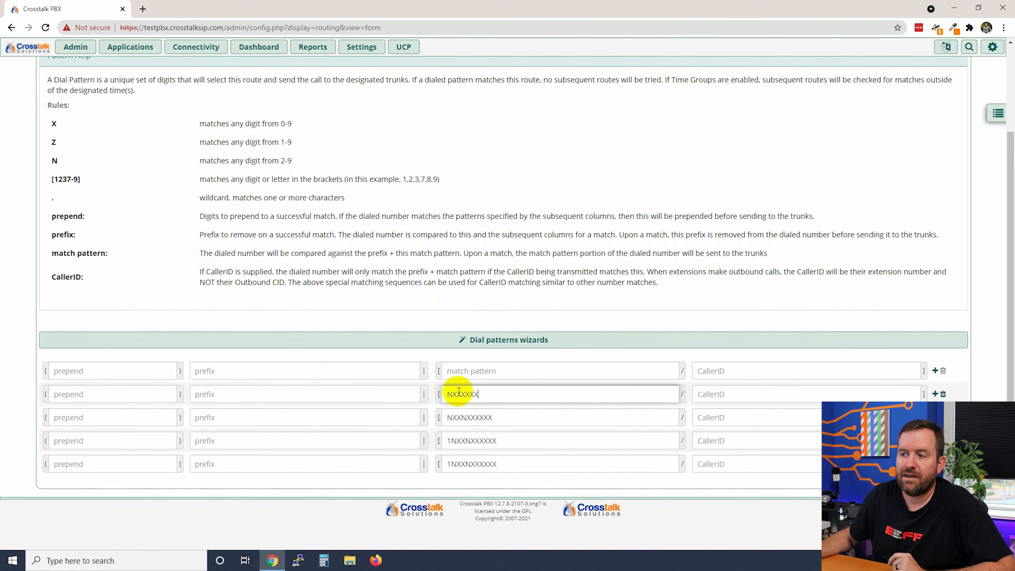
{"action": "left_click_drag", "start_coordinate": [446, 393], "coordinate": [453, 394]}
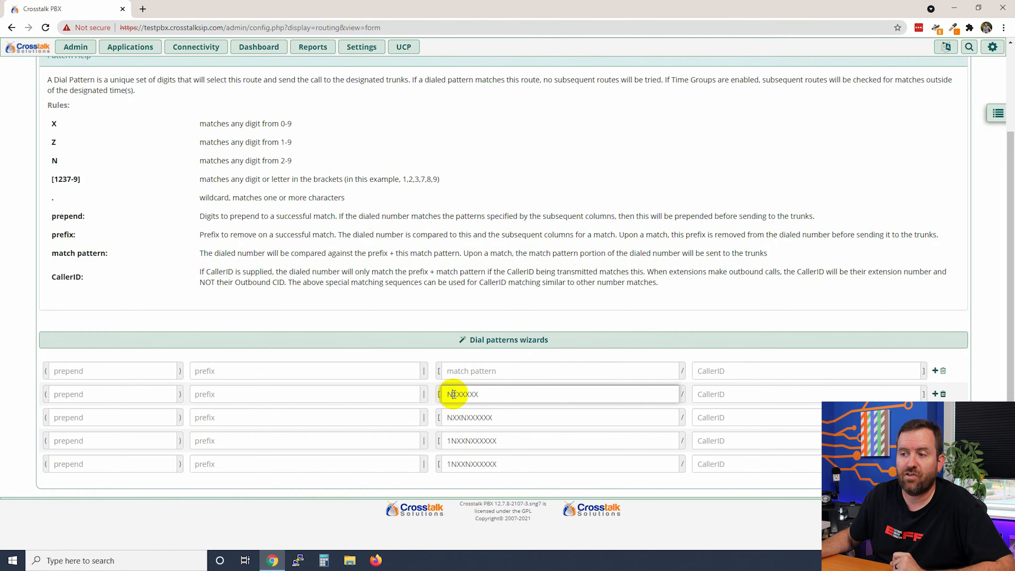
{"action": "left_click_drag", "start_coordinate": [451, 394], "coordinate": [485, 395]}
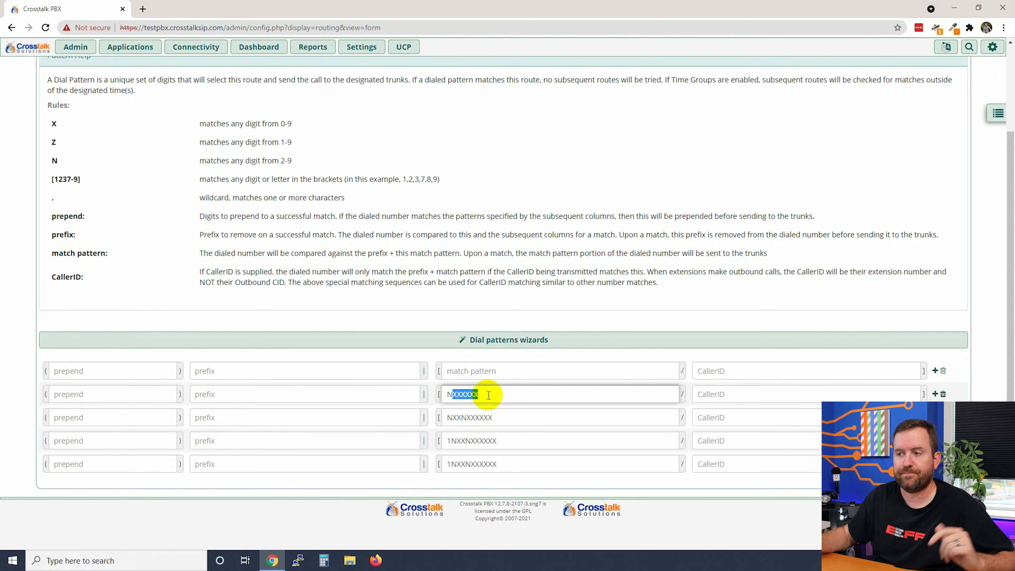
{"action": "left_click_drag", "start_coordinate": [483, 395], "coordinate": [439, 395]}
{"action": "left_click", "coordinate": [519, 393]}
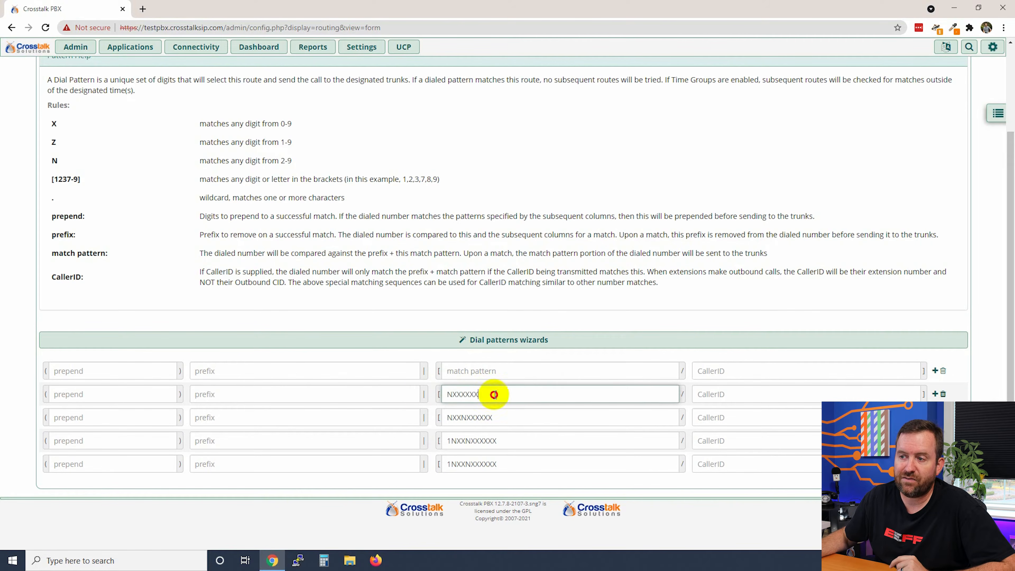
- Enter 1272 as the prepend for the NXXXXXX dial pattern row
{"action": "left_click", "coordinate": [80, 392]}
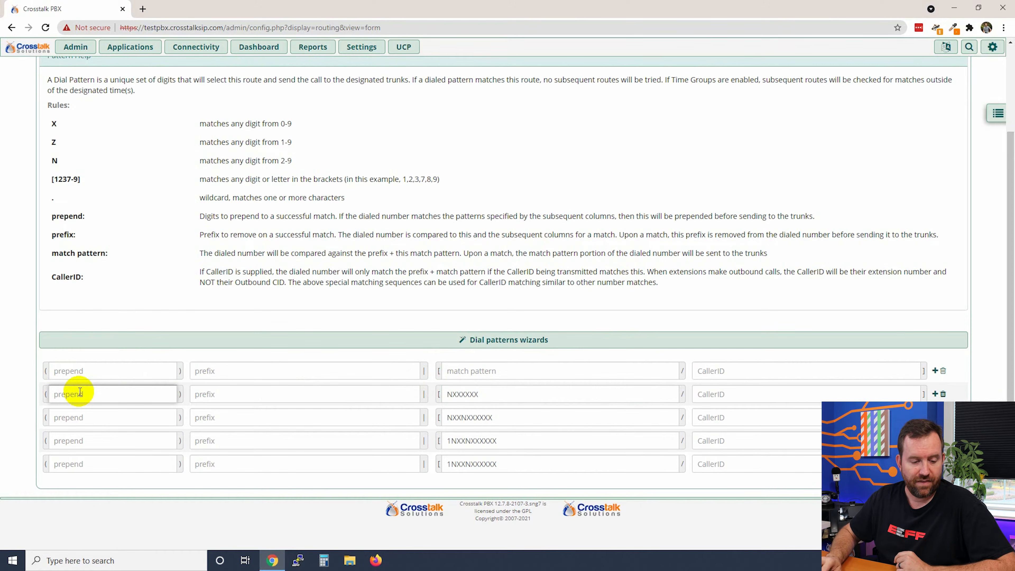
{"action": "type", "text": "1272"}
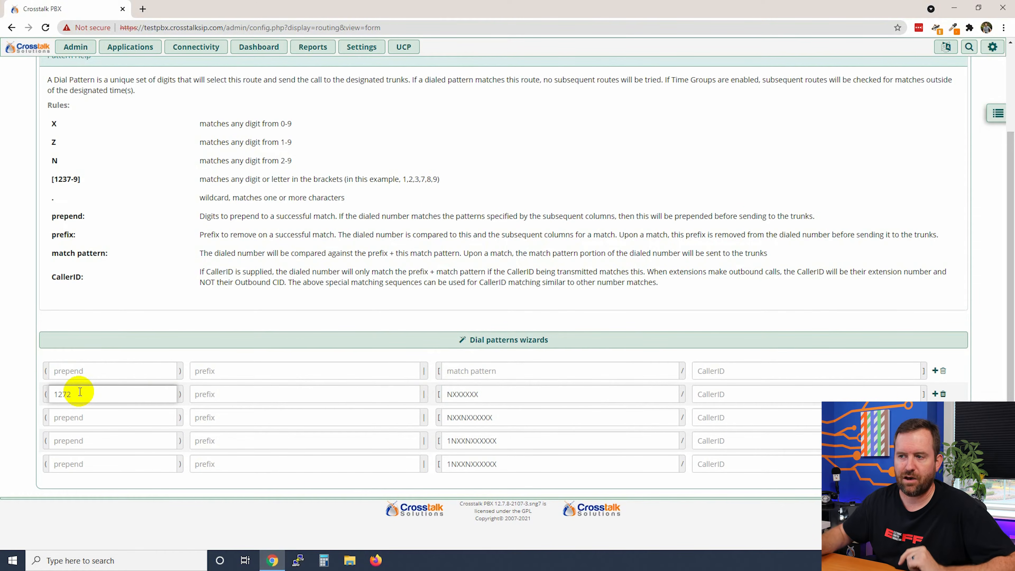
{"action": "left_click", "coordinate": [453, 393]}
{"action": "left_click", "coordinate": [517, 394]}
- Highlight the NXXXXXX pattern, its 1272 prepend, and the NXXNXXXXXX area code portion
{"action": "left_click_drag", "start_coordinate": [507, 392], "coordinate": [437, 389]}
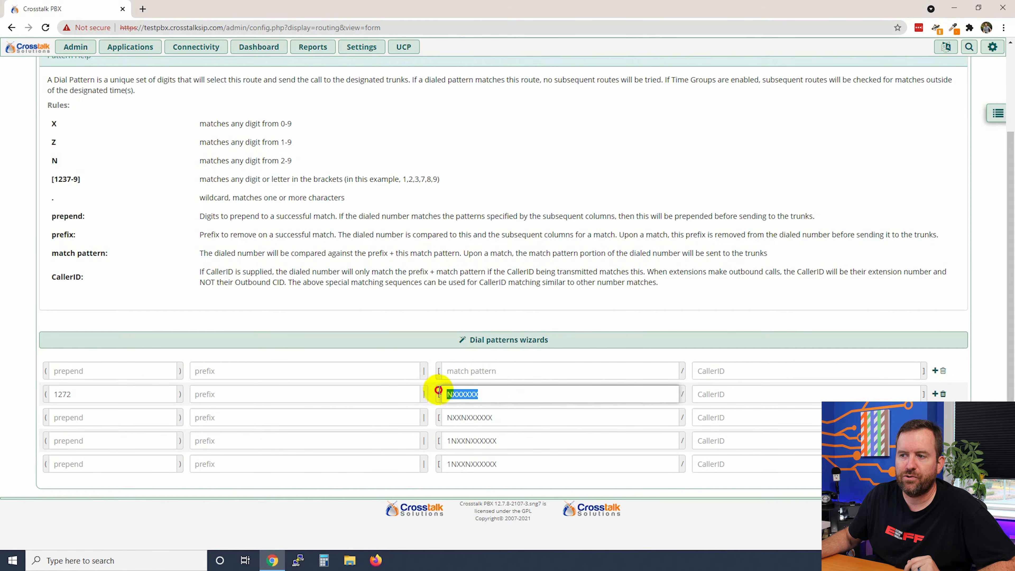
{"action": "left_click_drag", "start_coordinate": [75, 397], "coordinate": [40, 399]}
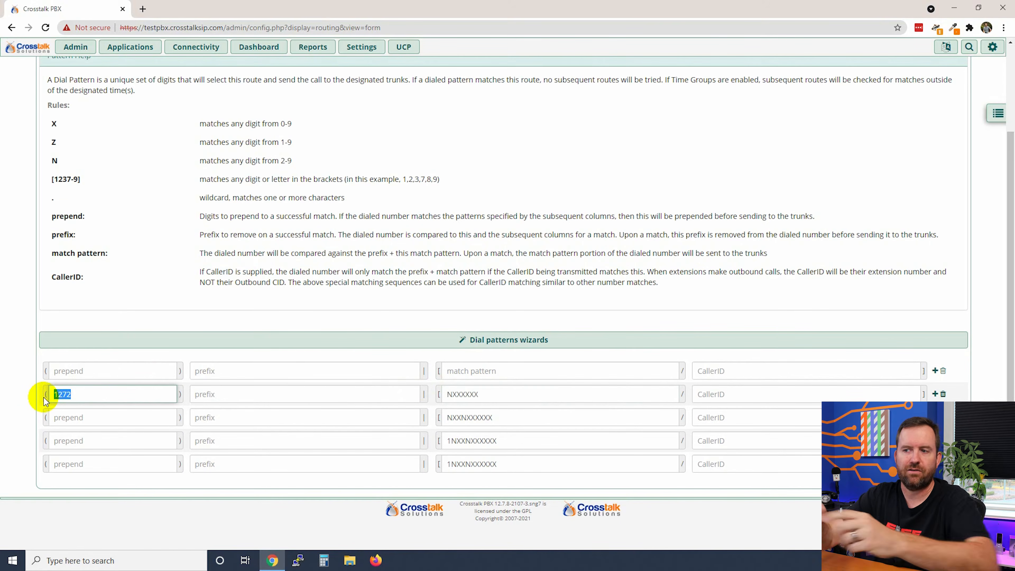
{"action": "left_click_drag", "start_coordinate": [495, 415], "coordinate": [457, 431]}
{"action": "left_click", "coordinate": [453, 417]}
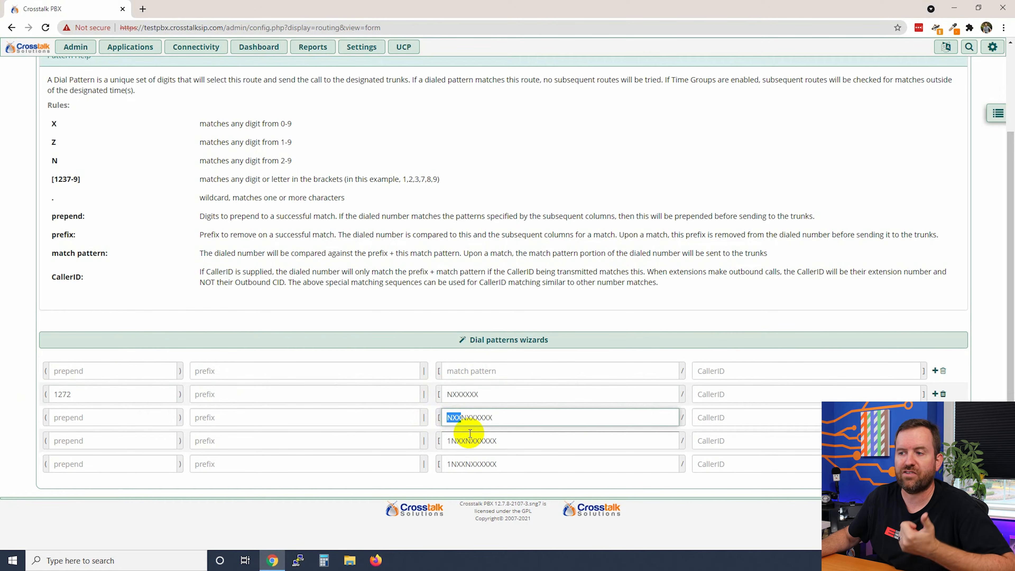
- Highlight the area code and seven-digit parts of the NXXNXXXXXX pattern
{"action": "mouse_move", "coordinate": [462, 417]}
{"action": "left_mouse_down"}
{"action": "mouse_move", "coordinate": [504, 417]}
{"action": "mouse_move", "coordinate": [461, 418]}
{"action": "left_mouse_up"}
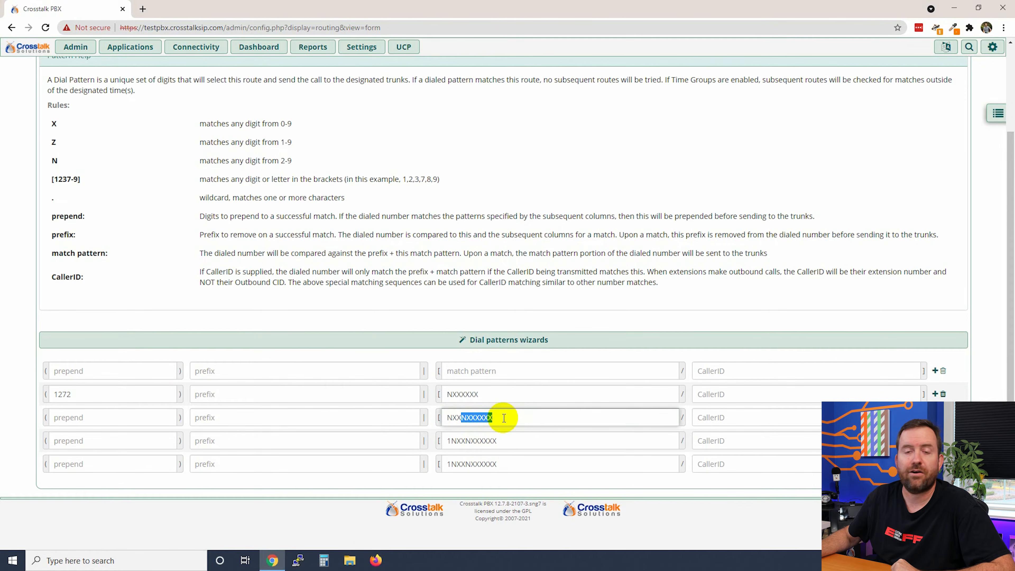
{"action": "left_click", "coordinate": [488, 417]}
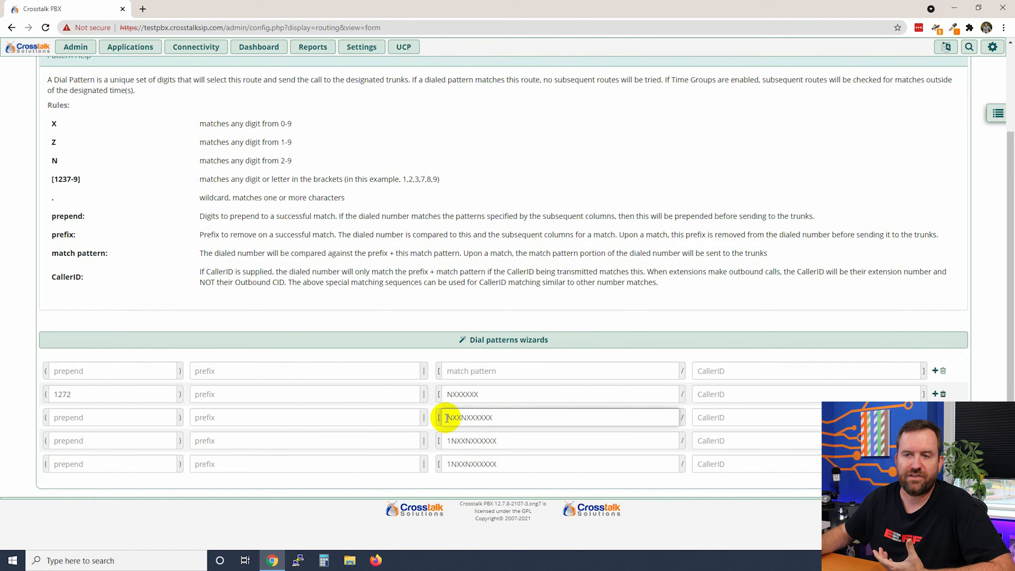
{"action": "left_click_drag", "start_coordinate": [446, 418], "coordinate": [462, 417]}
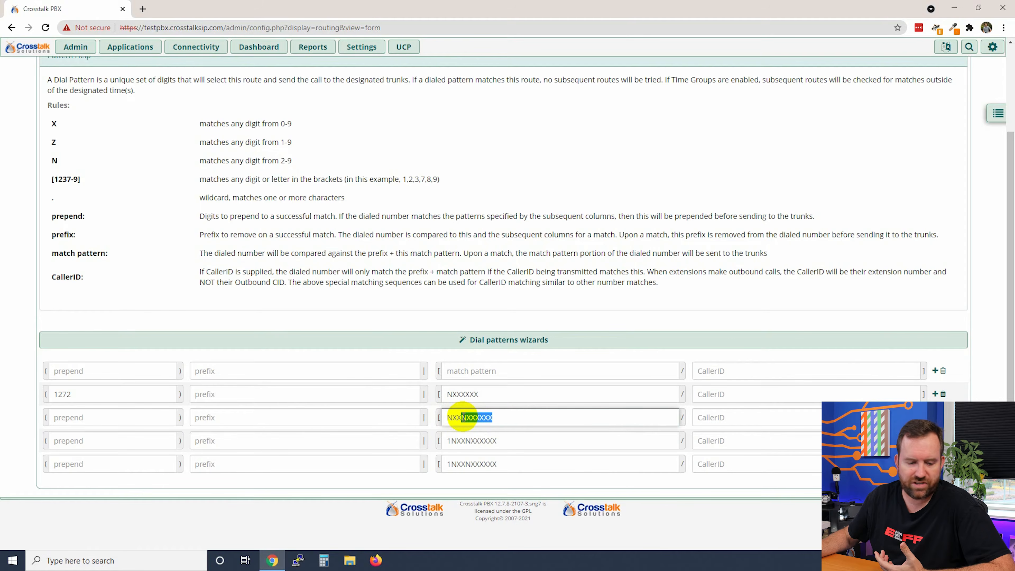
{"action": "left_click_drag", "start_coordinate": [498, 421], "coordinate": [408, 415]}
{"action": "left_click", "coordinate": [475, 419]}
- Prepend 1 to the NXXNXXXXXX row and highlight the fourth row's 1NXXNXXXXXX pattern
{"action": "left_click", "coordinate": [69, 426]}
{"action": "type", "text": "1"}
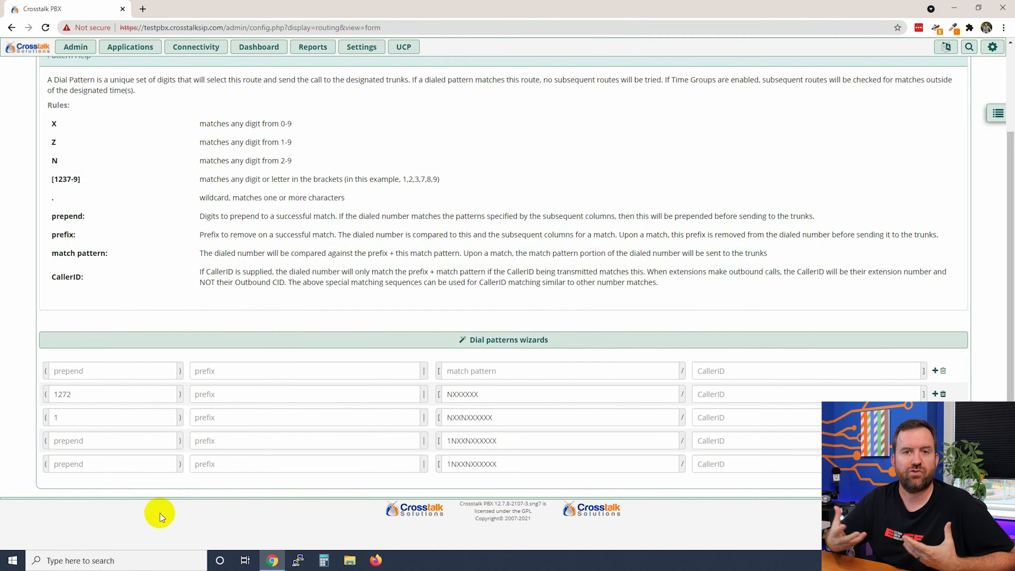
{"action": "left_click_drag", "start_coordinate": [509, 441], "coordinate": [396, 438]}
{"action": "left_click_drag", "start_coordinate": [546, 444], "coordinate": [394, 438]}
{"action": "left_click", "coordinate": [513, 443]}
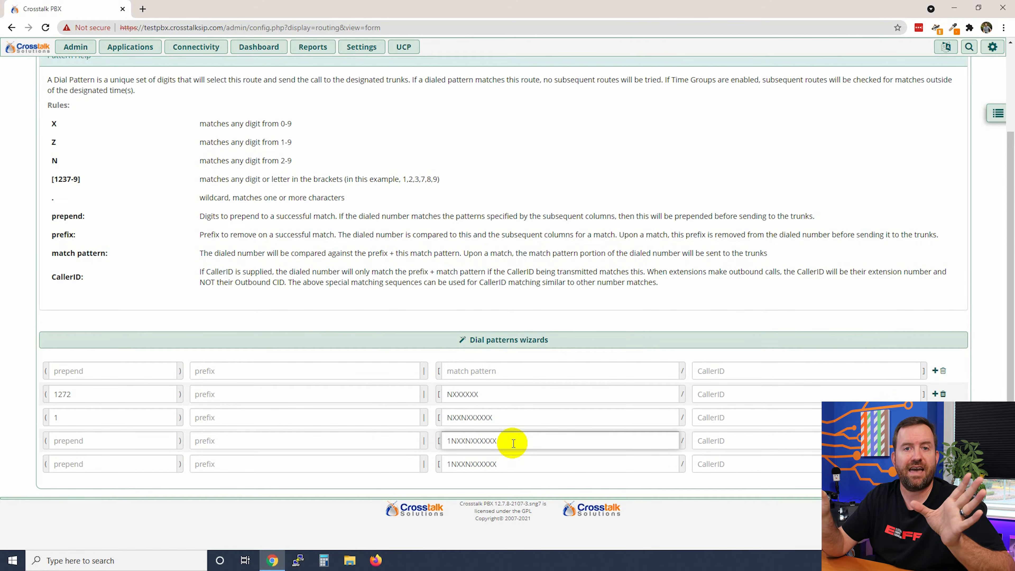
- Add a leading + to the last pattern so it reads +1NXXNXXXXXX
{"action": "left_click", "coordinate": [502, 465]}
{"action": "left_click_drag", "start_coordinate": [516, 464], "coordinate": [438, 462]}
{"action": "left_click", "coordinate": [537, 465]}
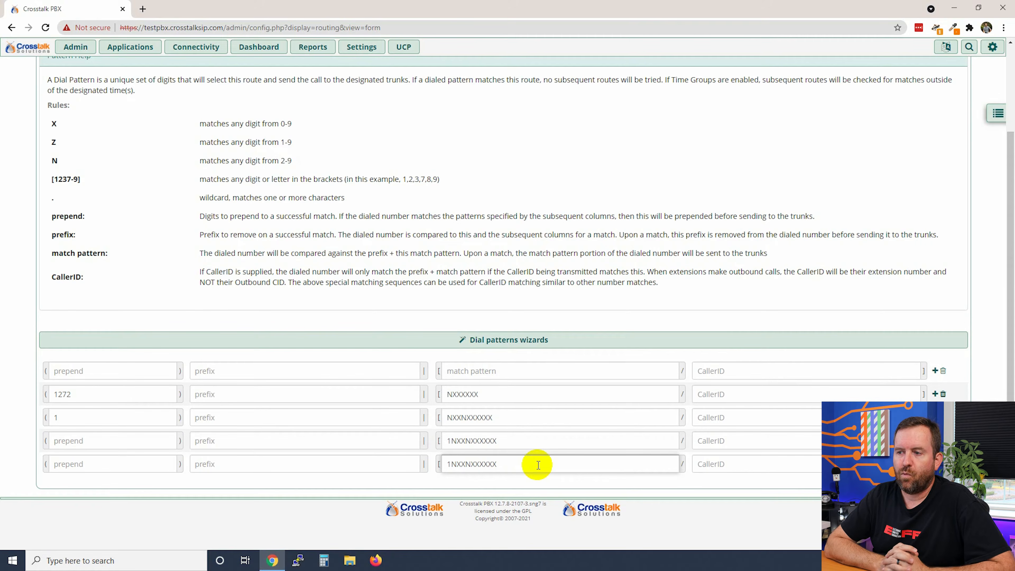
{"action": "type", "text": "+"}
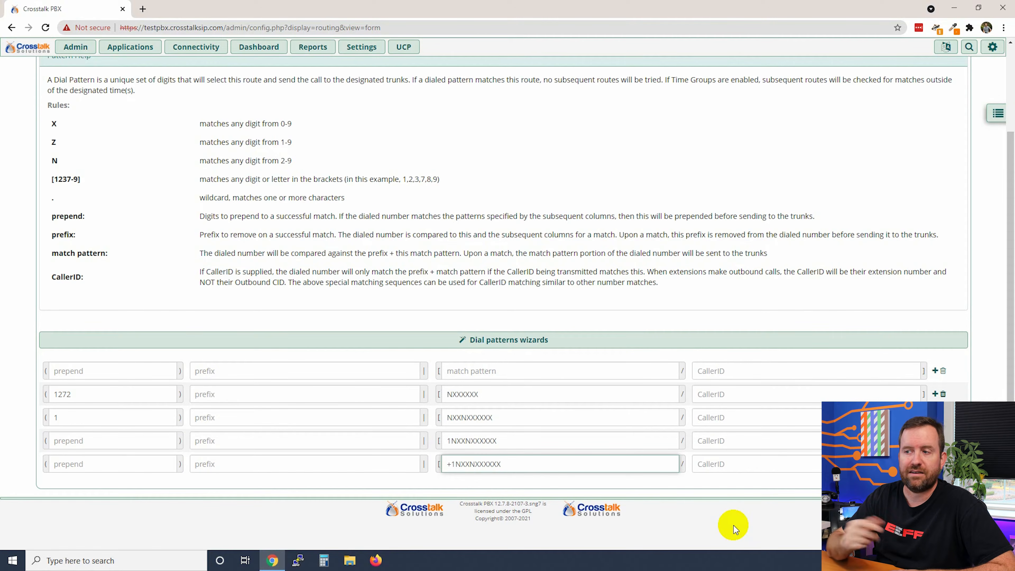
- Submit the Default route's dial pattern changes and apply the configuration
{"action": "left_click", "coordinate": [733, 525]}
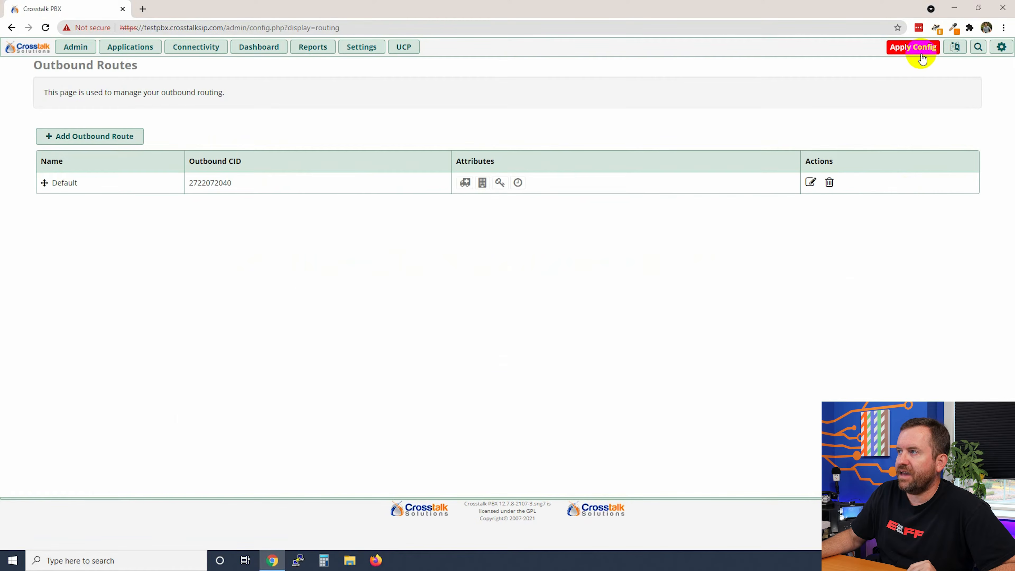
{"action": "left_click", "coordinate": [921, 59]}
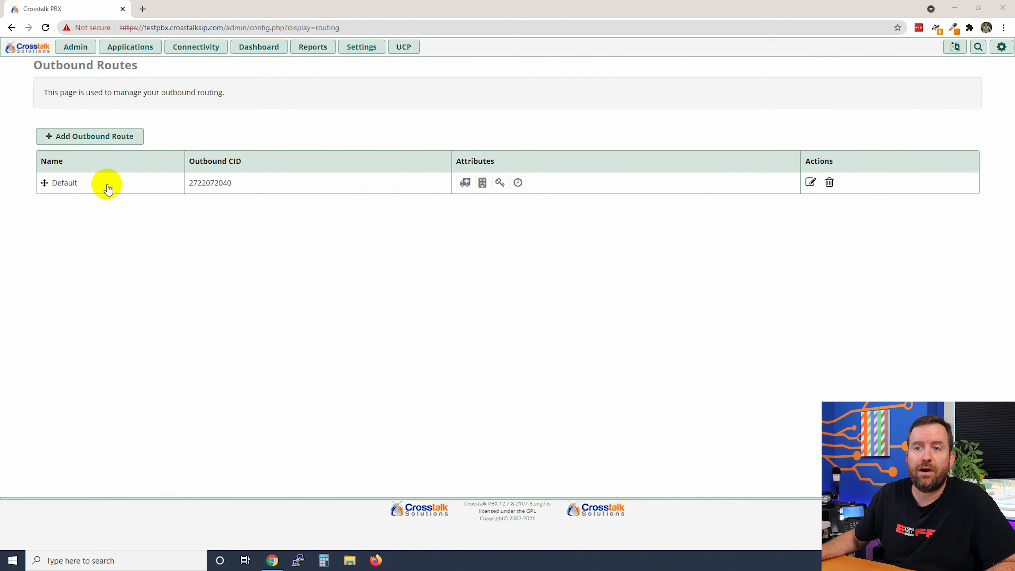
{"action": "left_click", "coordinate": [809, 183]}
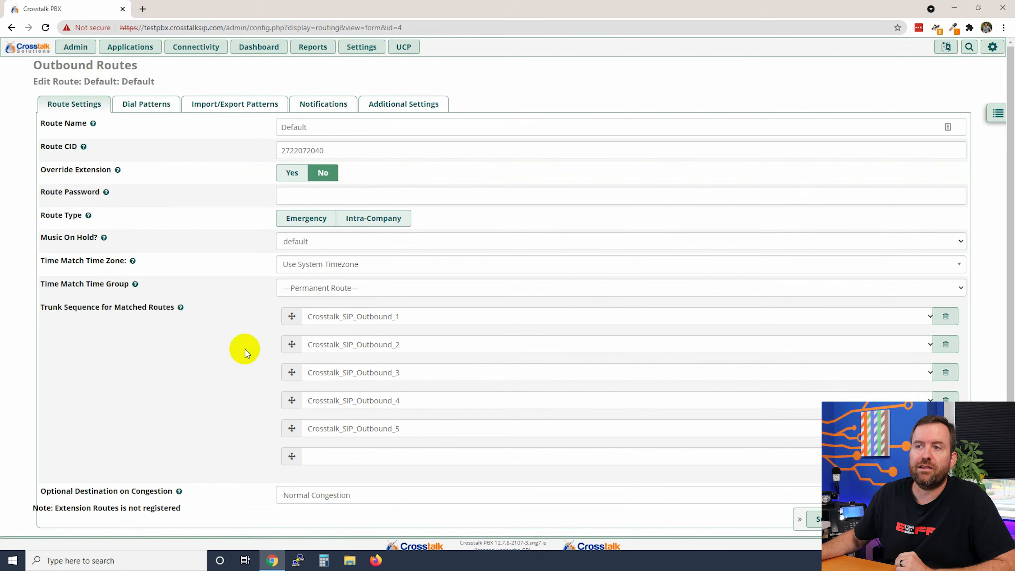
{"action": "left_click", "coordinate": [160, 105]}
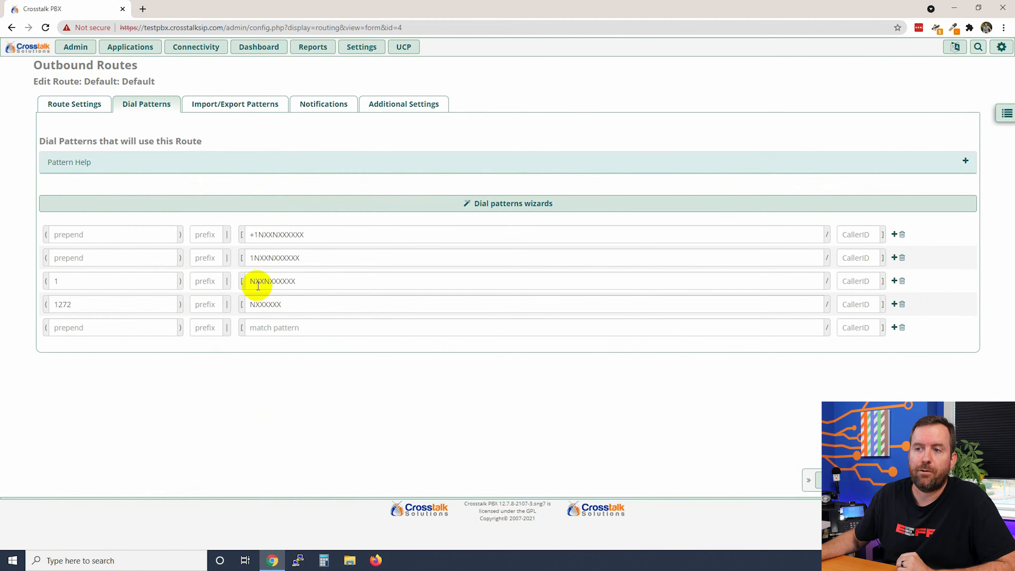
{"action": "left_click_drag", "start_coordinate": [253, 257], "coordinate": [329, 259]}
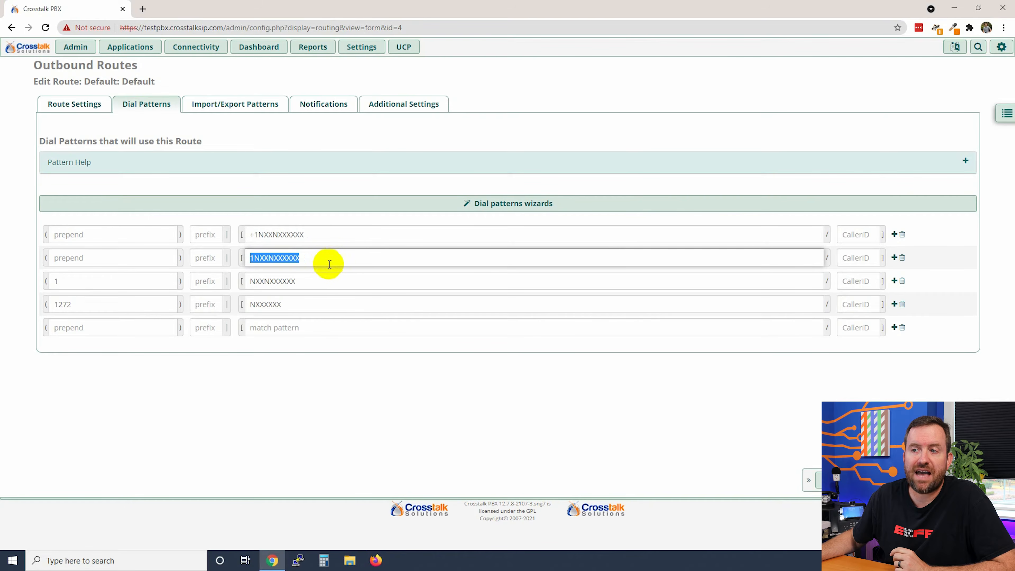
{"action": "left_click_drag", "start_coordinate": [303, 258], "coordinate": [234, 259]}
{"action": "left_click", "coordinate": [325, 257]}
{"action": "left_click", "coordinate": [341, 387]}
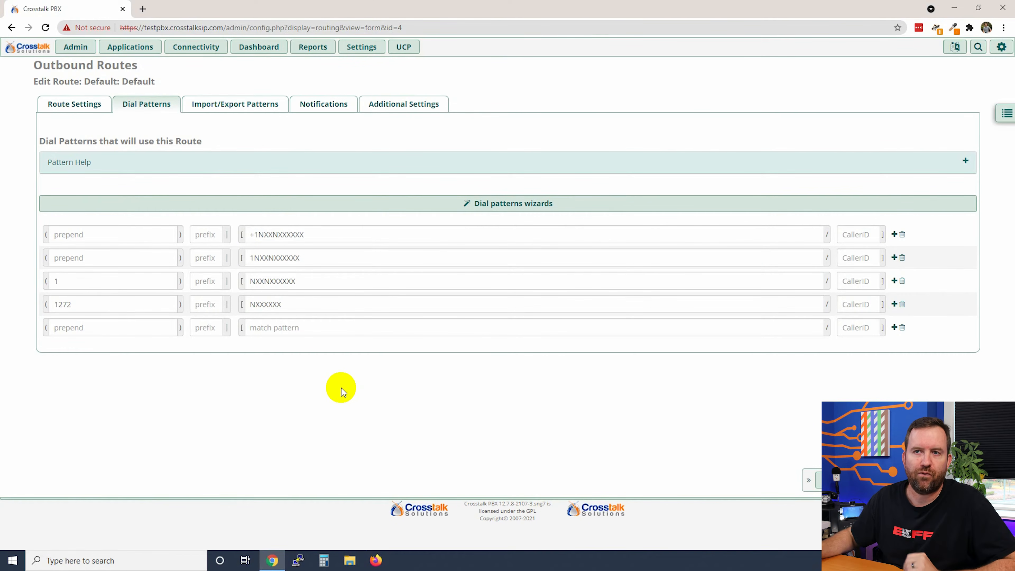
{"action": "left_click", "coordinate": [75, 103]}
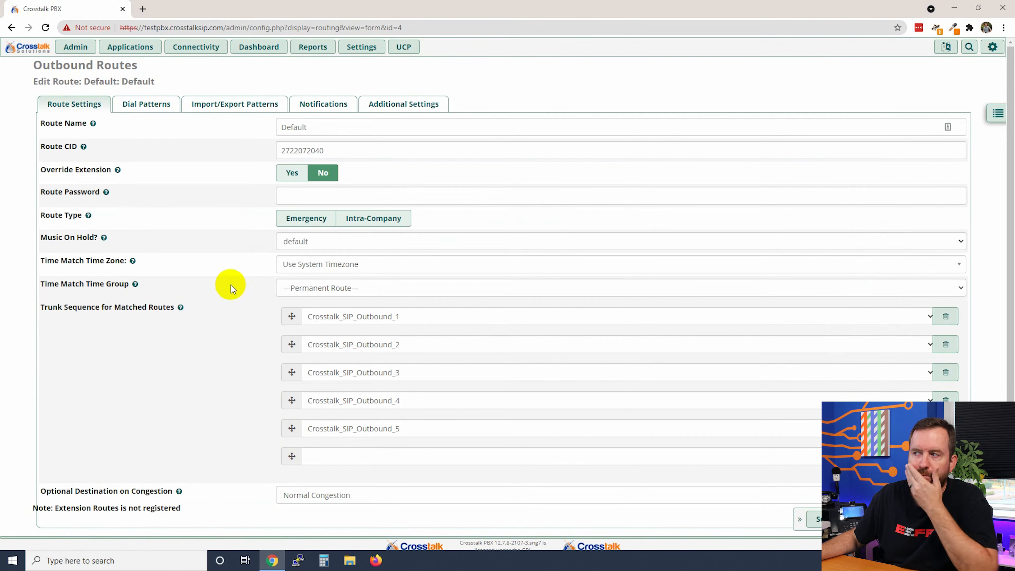
{"action": "left_click", "coordinate": [998, 113]}
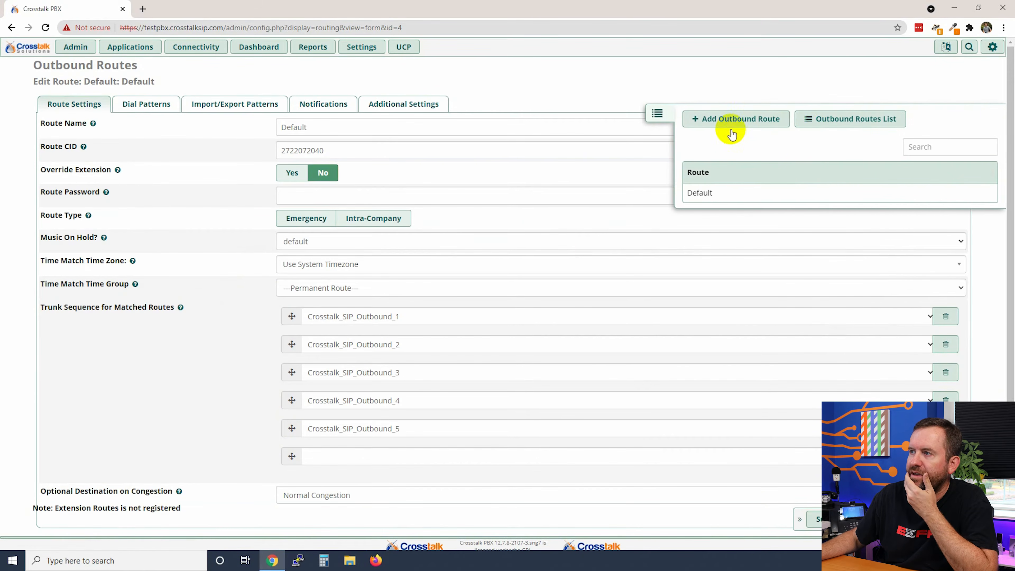
{"action": "left_click", "coordinate": [836, 119]}
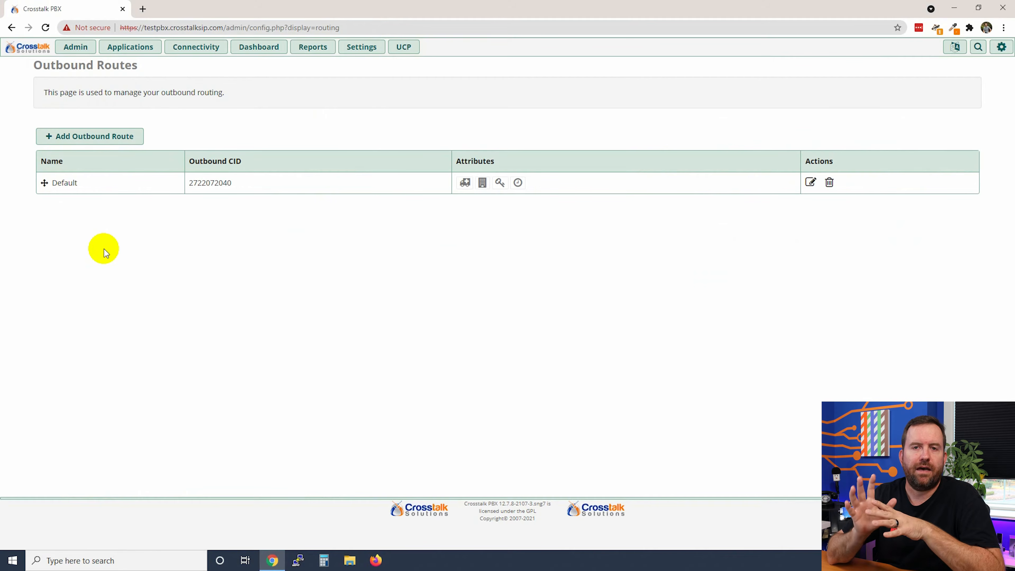
- Highlight the Default route's outbound CID number, then start a new outbound route
{"action": "left_click_drag", "start_coordinate": [238, 184], "coordinate": [190, 184]}
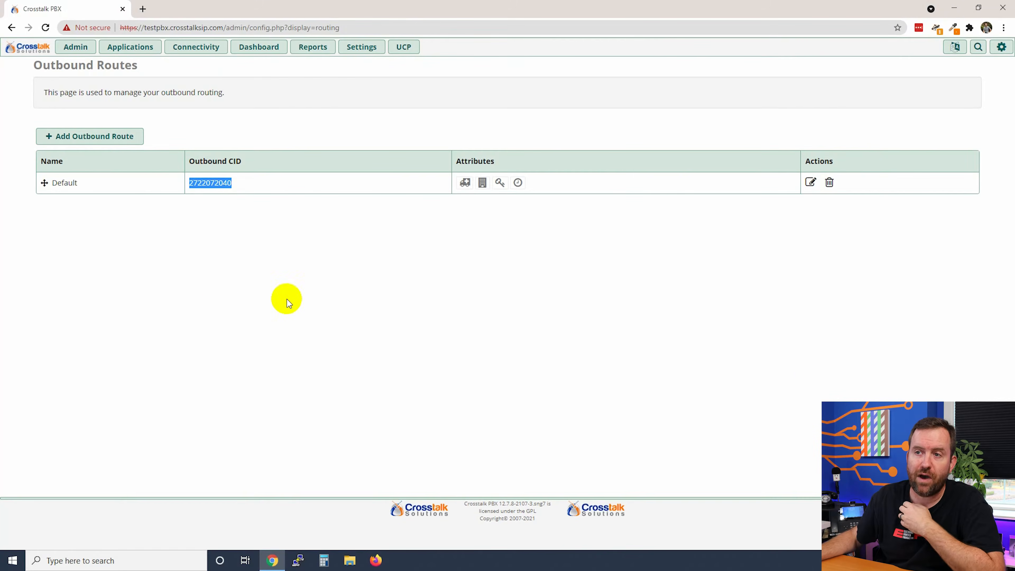
{"action": "left_click", "coordinate": [220, 215]}
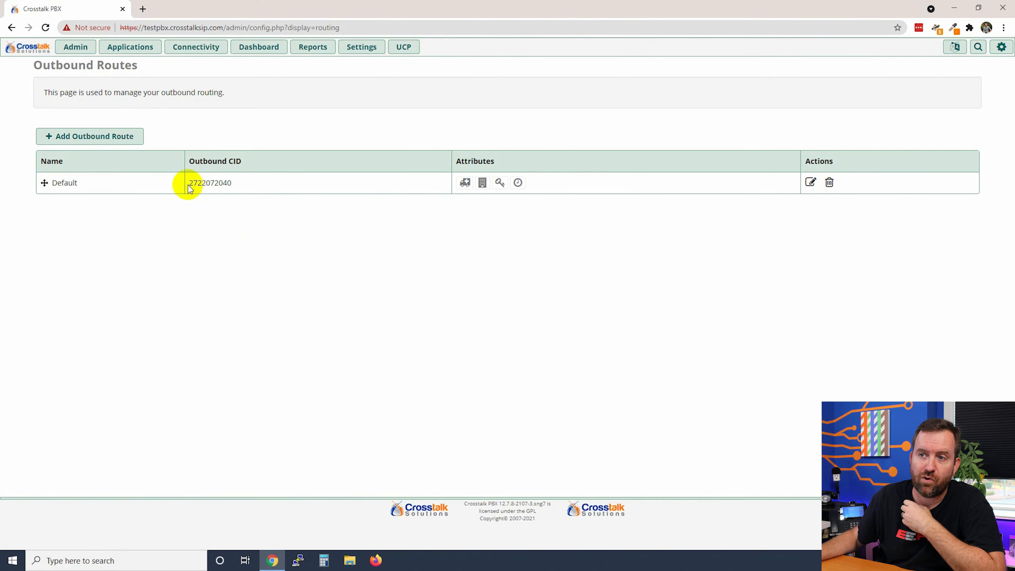
{"action": "left_click_drag", "start_coordinate": [189, 184], "coordinate": [233, 182]}
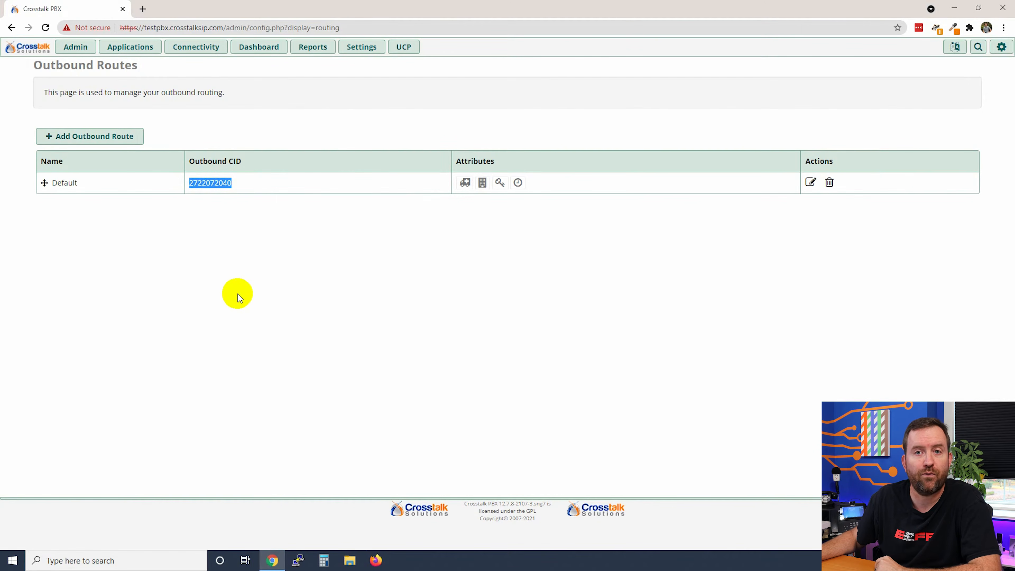
{"action": "left_click", "coordinate": [238, 294]}
{"action": "left_click", "coordinate": [74, 137]}
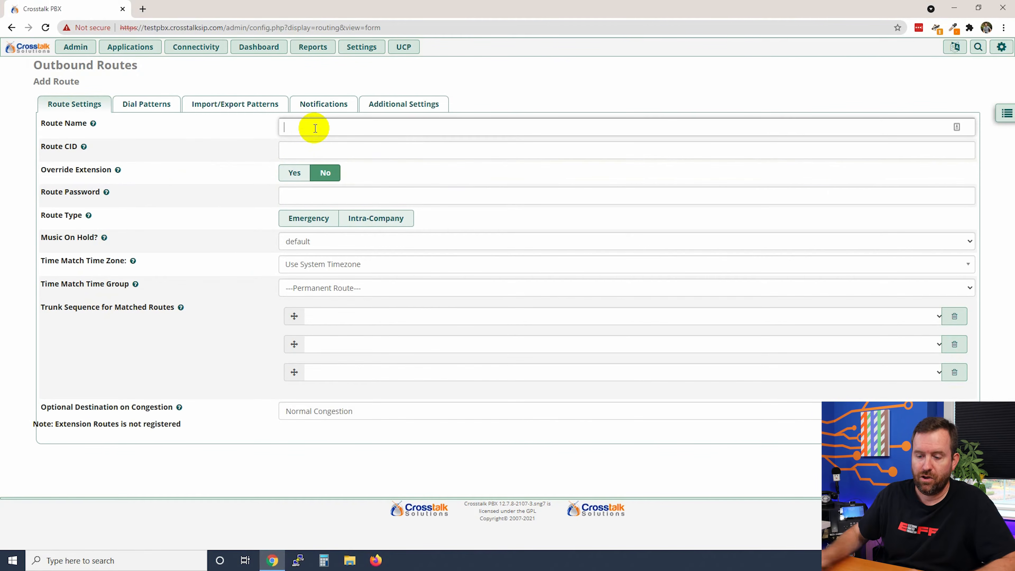
- Name the new route 'Toll Free' and enter its outbound caller ID number
{"action": "left_click", "coordinate": [316, 128]}
{"action": "type", "text": "Toll Free"}
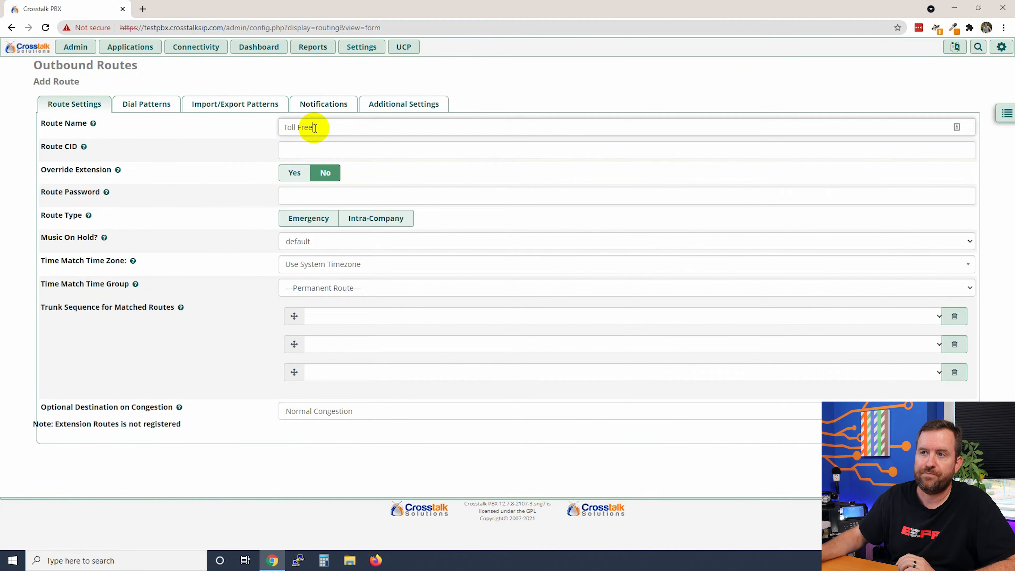
{"action": "left_click", "coordinate": [329, 154]}
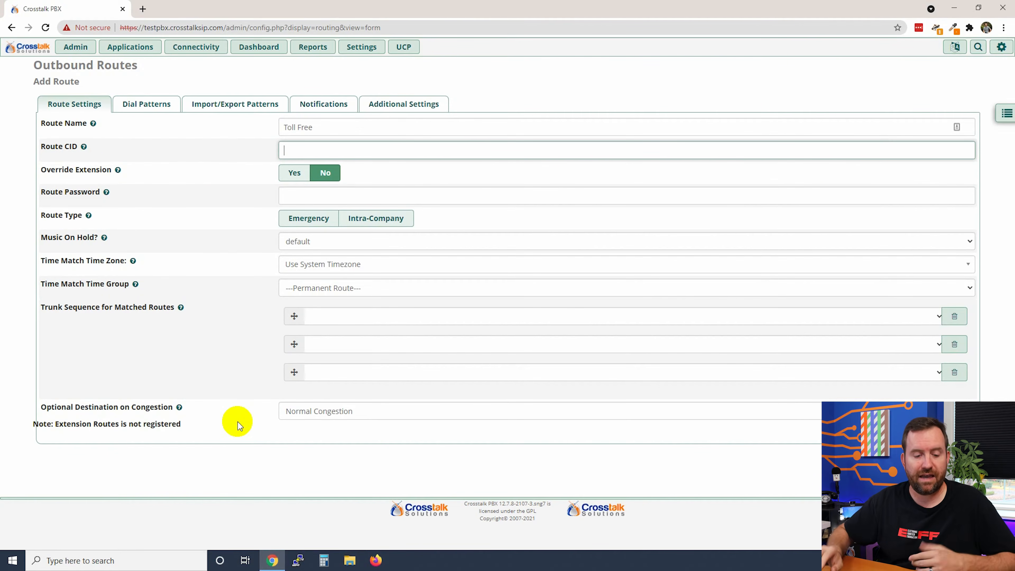
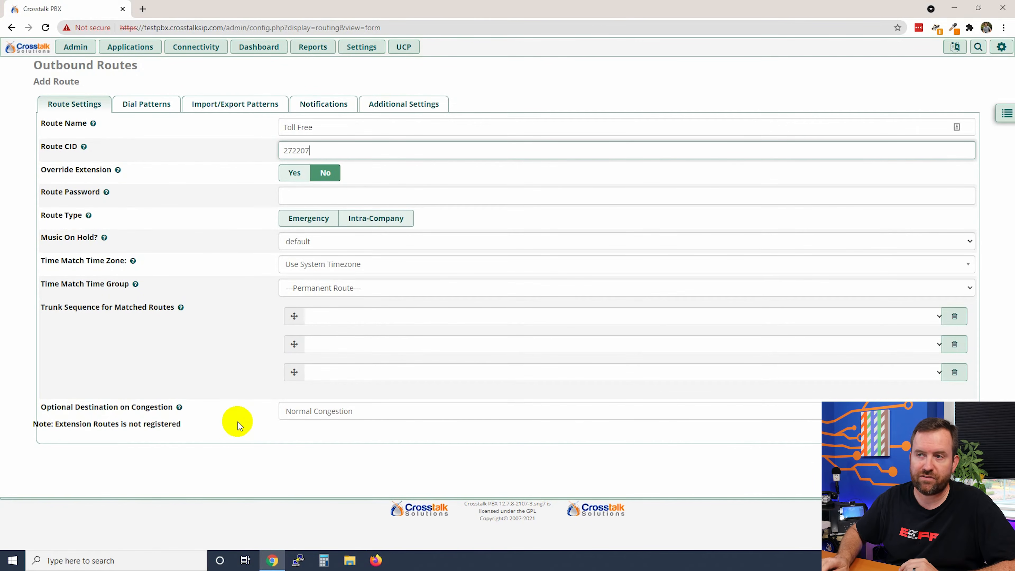
- Set the trunk sequence to Crosstalk_SIP_Outbound_1 through Crosstalk_SIP_Outbound_5 in order
{"action": "left_click", "coordinate": [336, 317]}
{"action": "left_click", "coordinate": [340, 350]}
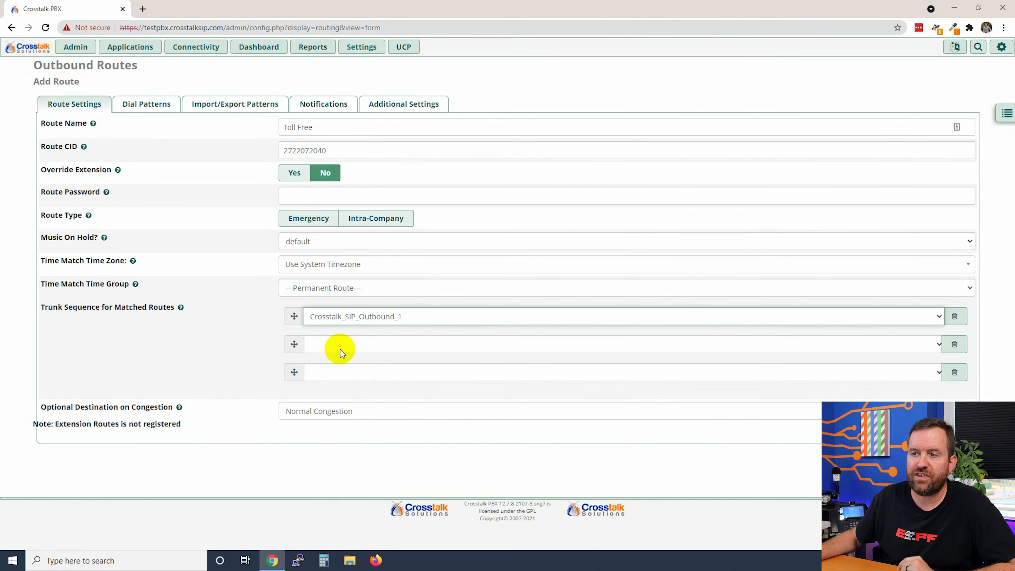
{"action": "left_click", "coordinate": [340, 345]}
{"action": "left_click", "coordinate": [342, 389]}
{"action": "left_click", "coordinate": [342, 372]}
{"action": "left_click", "coordinate": [342, 428]}
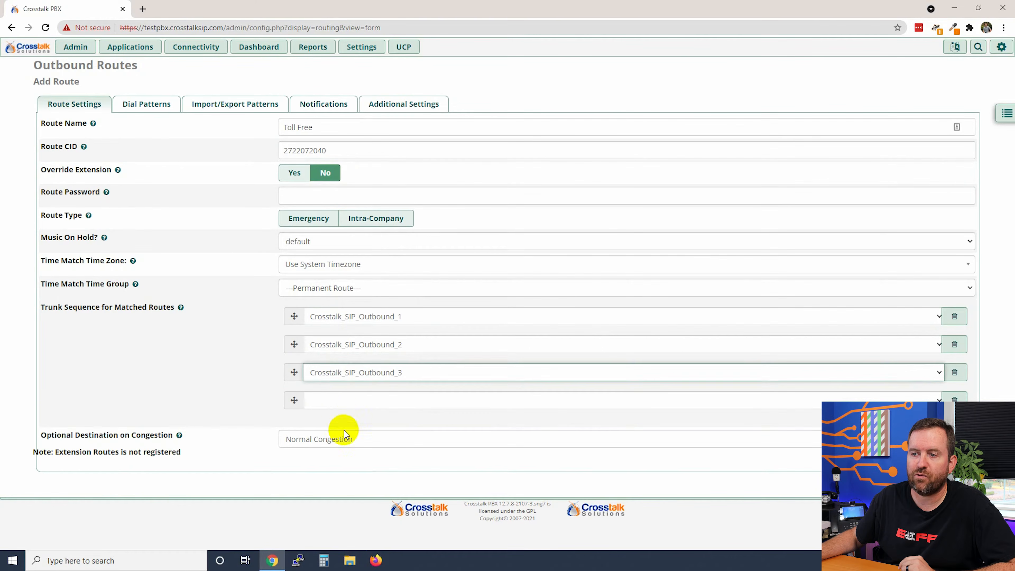
{"action": "left_click", "coordinate": [342, 399]}
{"action": "left_click", "coordinate": [341, 465]}
{"action": "left_click", "coordinate": [336, 428]}
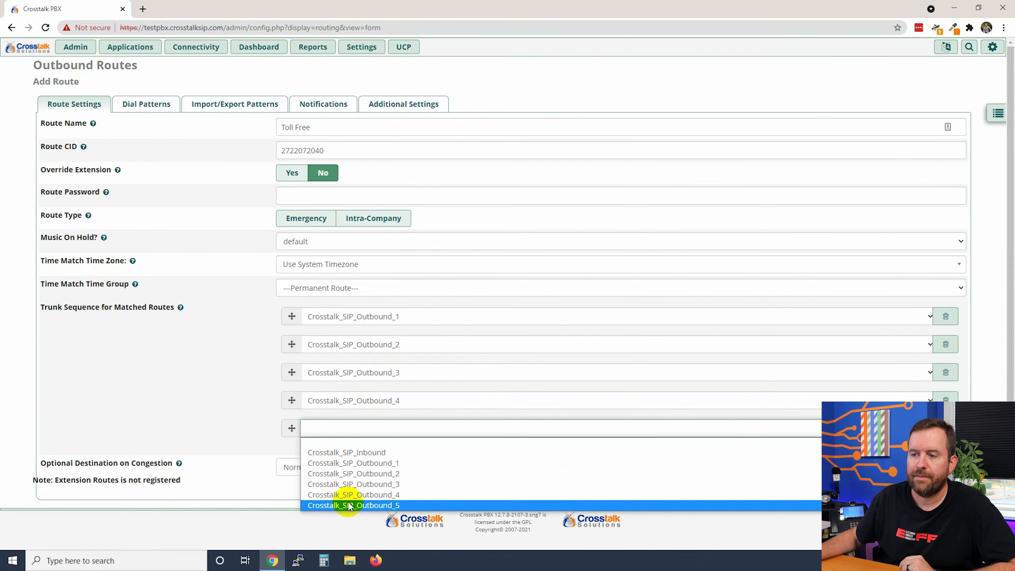
{"action": "left_click", "coordinate": [345, 503]}
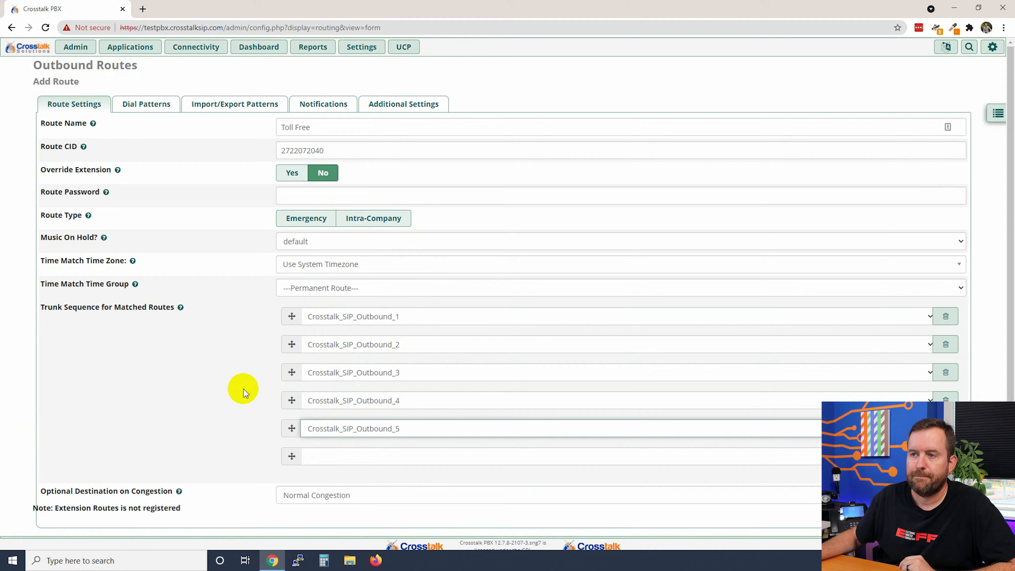
- In the dial patterns wizard, turn off 7- and 10-digit patterns and enable US Toll Free
{"action": "left_click", "coordinate": [143, 105]}
{"action": "left_click", "coordinate": [160, 208]}
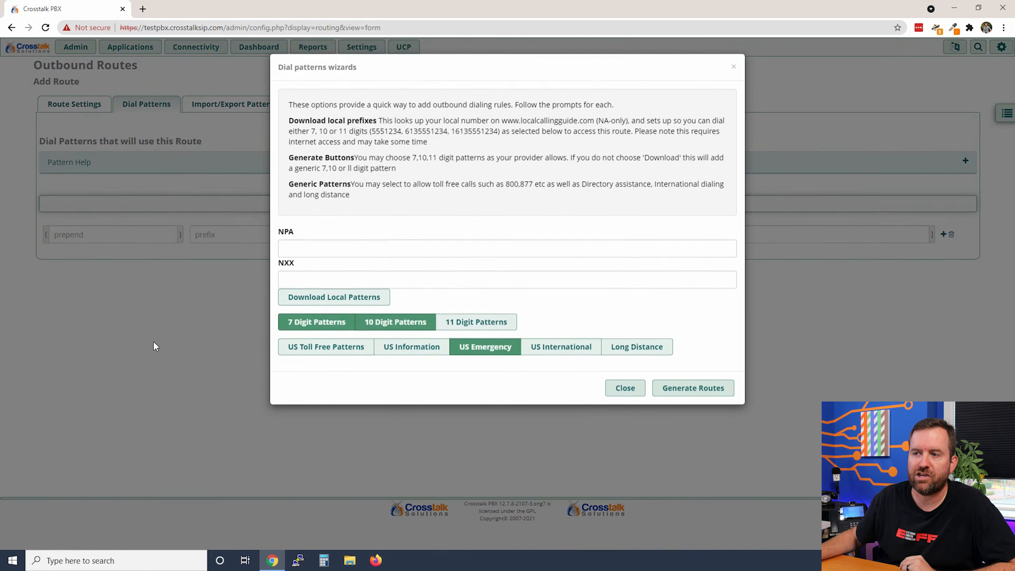
{"action": "left_click", "coordinate": [315, 322]}
{"action": "left_click", "coordinate": [410, 321]}
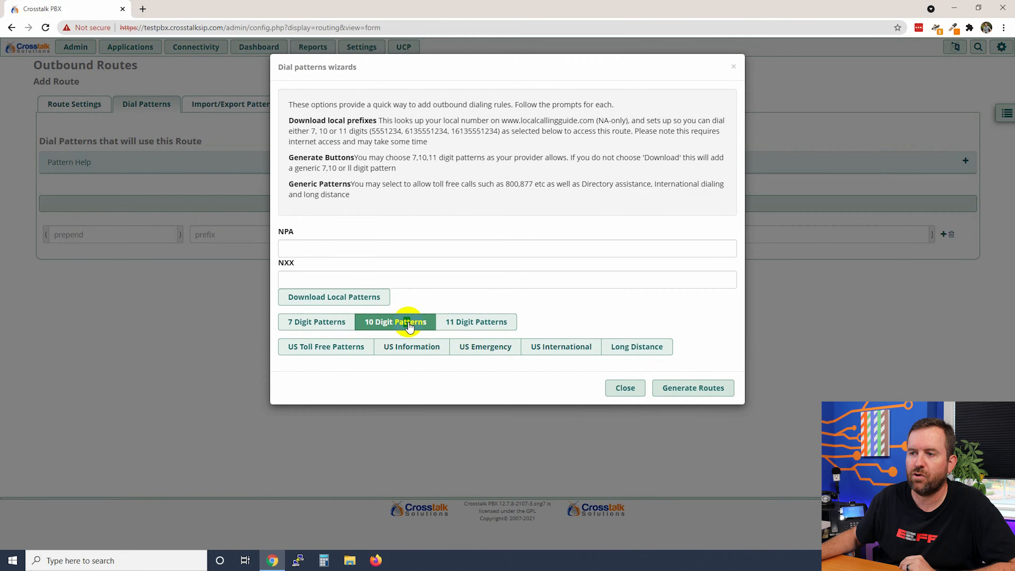
{"action": "left_click", "coordinate": [324, 347]}
- Generate the toll-free patterns, highlight 1800, 1888, 1877, 1866 and 1855, then save the route
{"action": "left_click", "coordinate": [709, 394]}
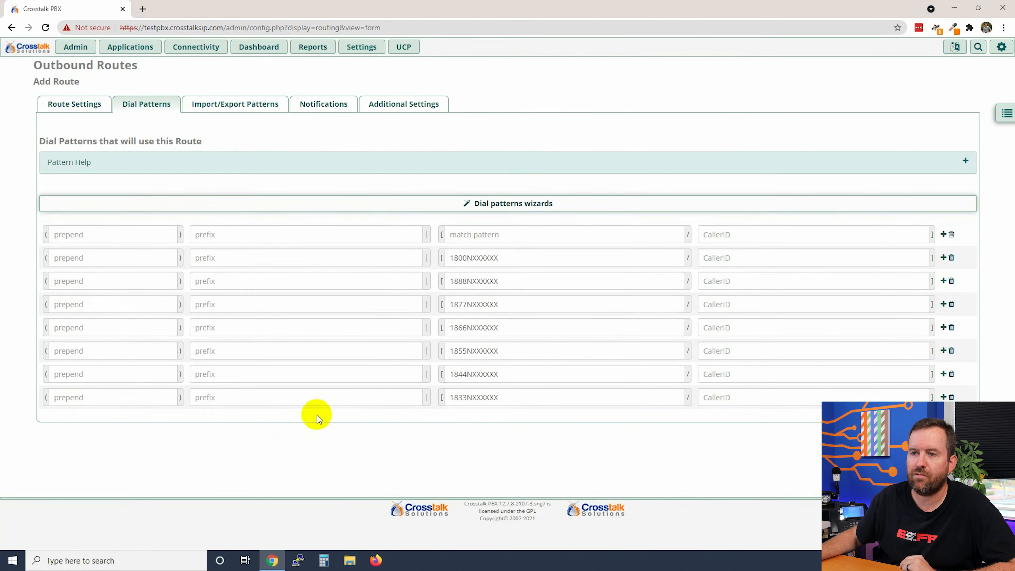
{"action": "double_click", "coordinate": [454, 257]}
{"action": "left_click_drag", "start_coordinate": [458, 283], "coordinate": [499, 283]}
{"action": "left_click_drag", "start_coordinate": [451, 304], "coordinate": [499, 304]}
{"action": "left_click_drag", "start_coordinate": [452, 328], "coordinate": [464, 374]}
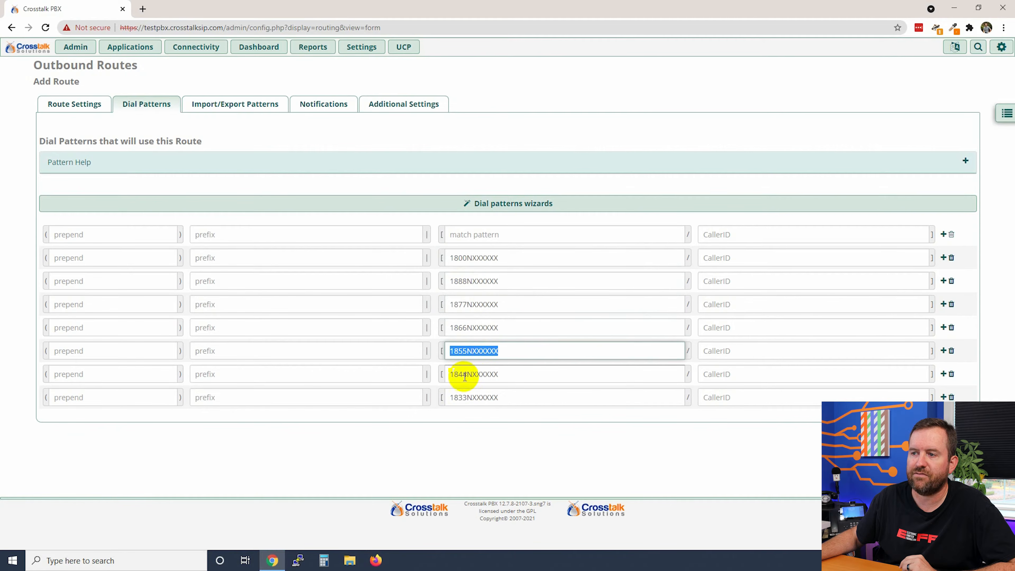
{"action": "left_click", "coordinate": [485, 457]}
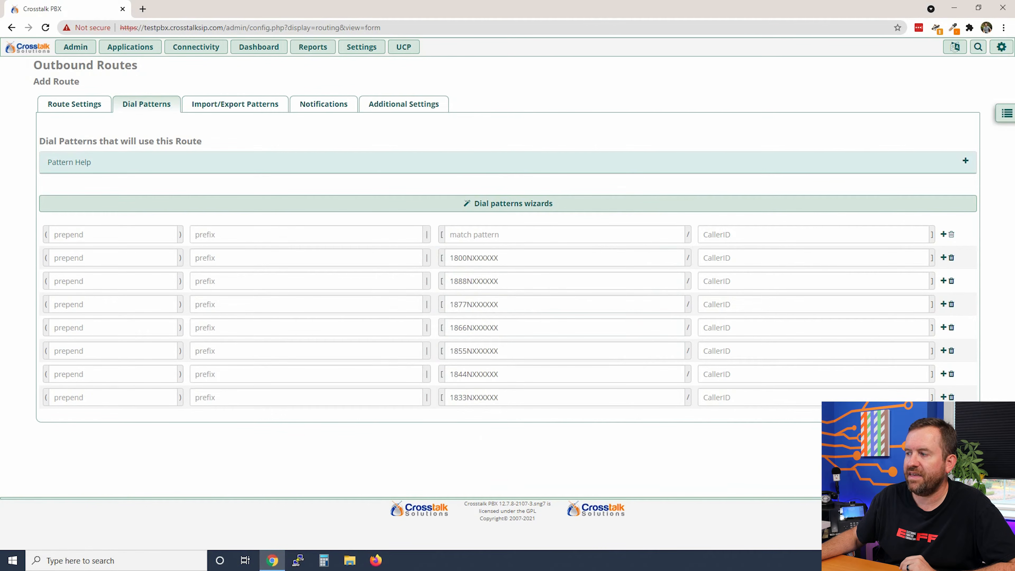
{"action": "left_click", "coordinate": [947, 536]}
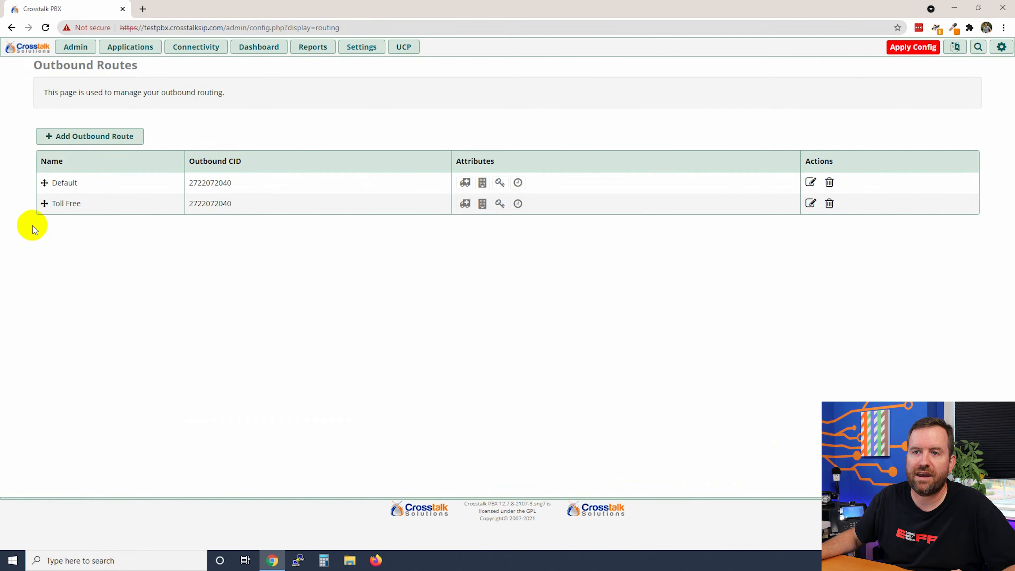
- Drag Toll Free above Default in the route list and highlight its caller ID
{"action": "left_click_drag", "start_coordinate": [44, 203], "coordinate": [40, 181]}
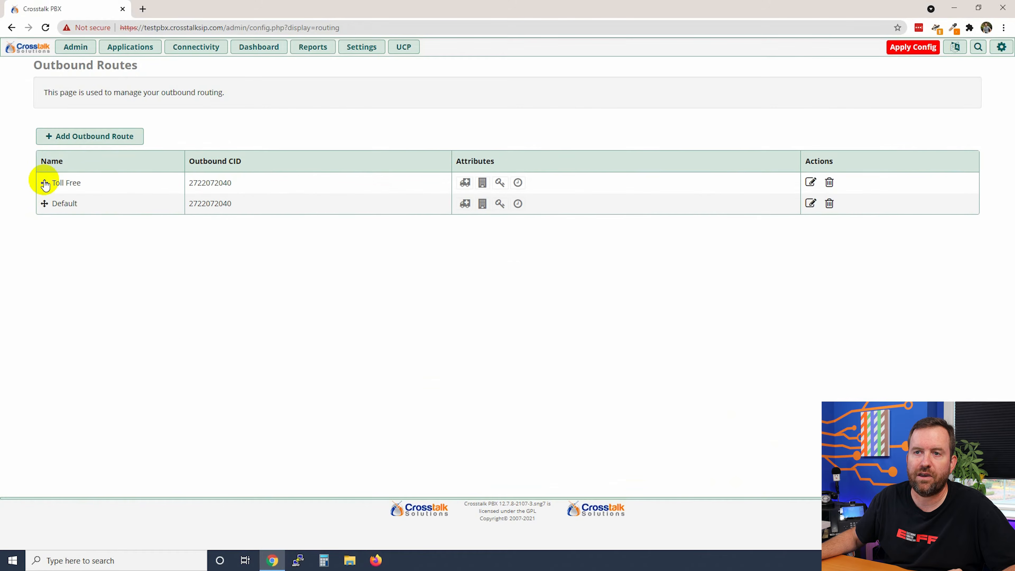
{"action": "double_click", "coordinate": [194, 183]}
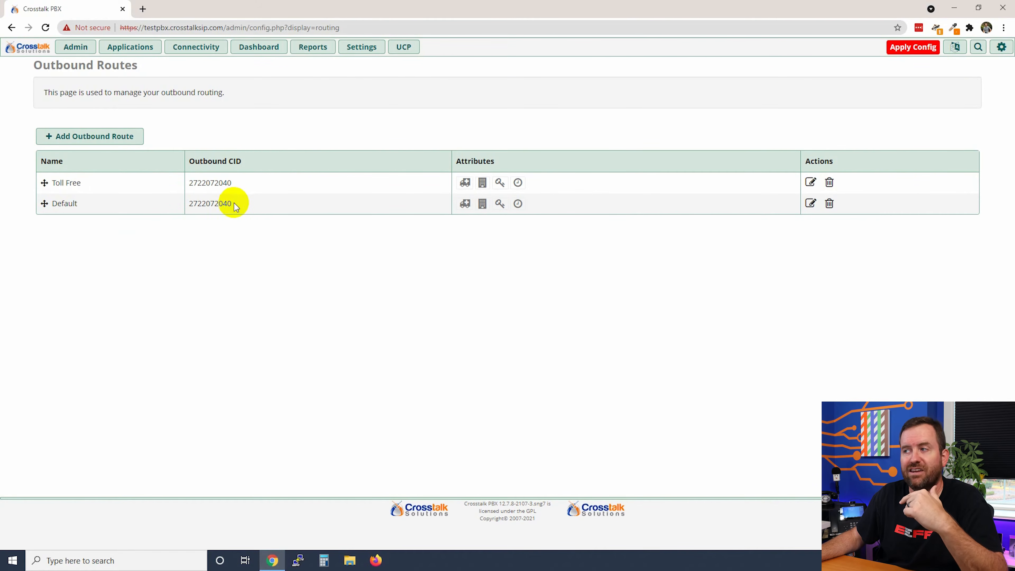
- Replace the Default route's caller ID with the 800 number and save it
{"action": "left_click", "coordinate": [809, 202]}
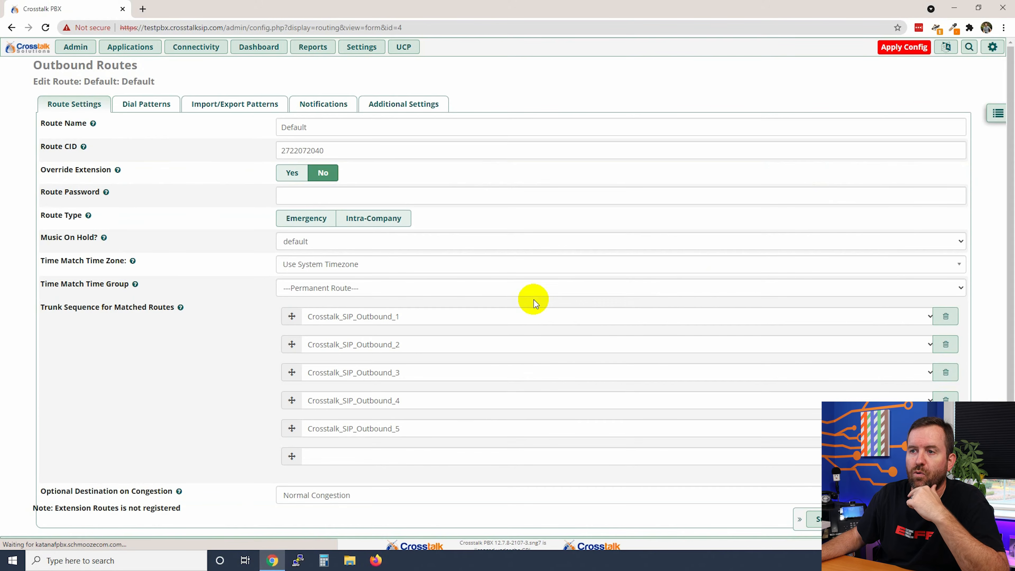
{"action": "double_click", "coordinate": [347, 151]}
{"action": "type", "text": "8005551212"}
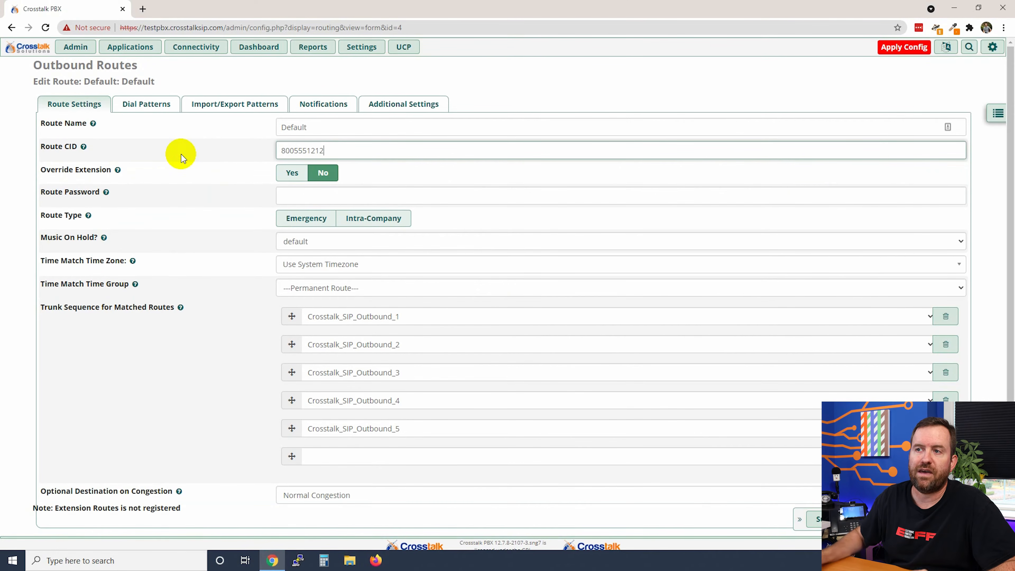
{"action": "left_click", "coordinate": [816, 518]}
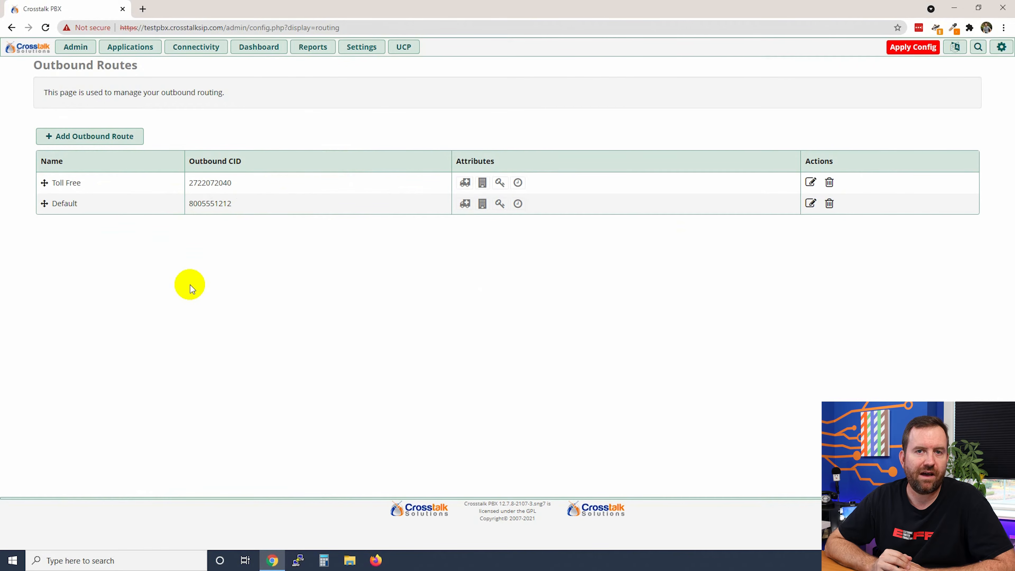
- Compare the Default and Toll Free routes' caller IDs in the outbound routes list
{"action": "left_click_drag", "start_coordinate": [233, 203], "coordinate": [188, 204]}
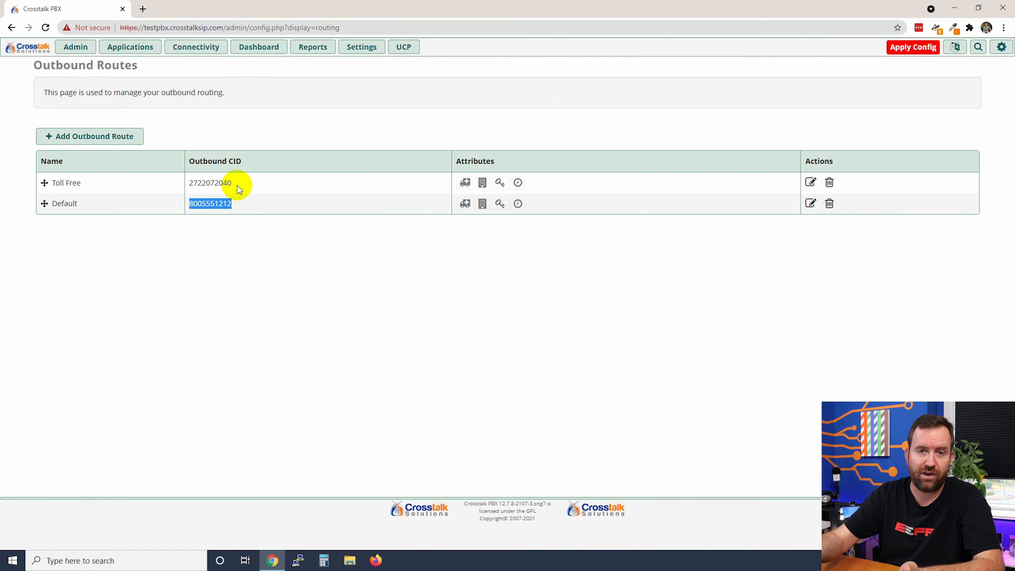
{"action": "left_click_drag", "start_coordinate": [237, 185], "coordinate": [190, 183]}
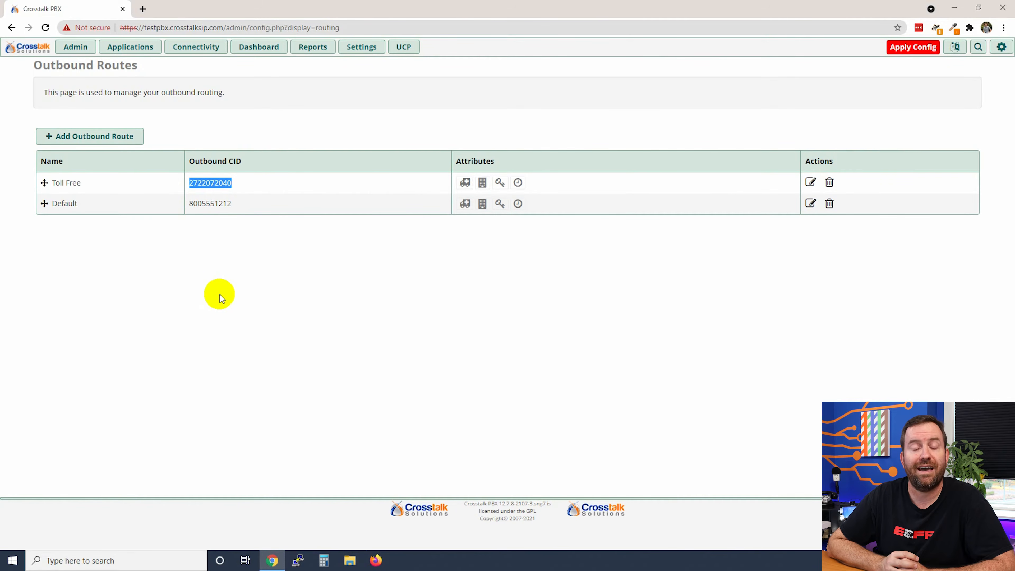
{"action": "left_click", "coordinate": [220, 294]}
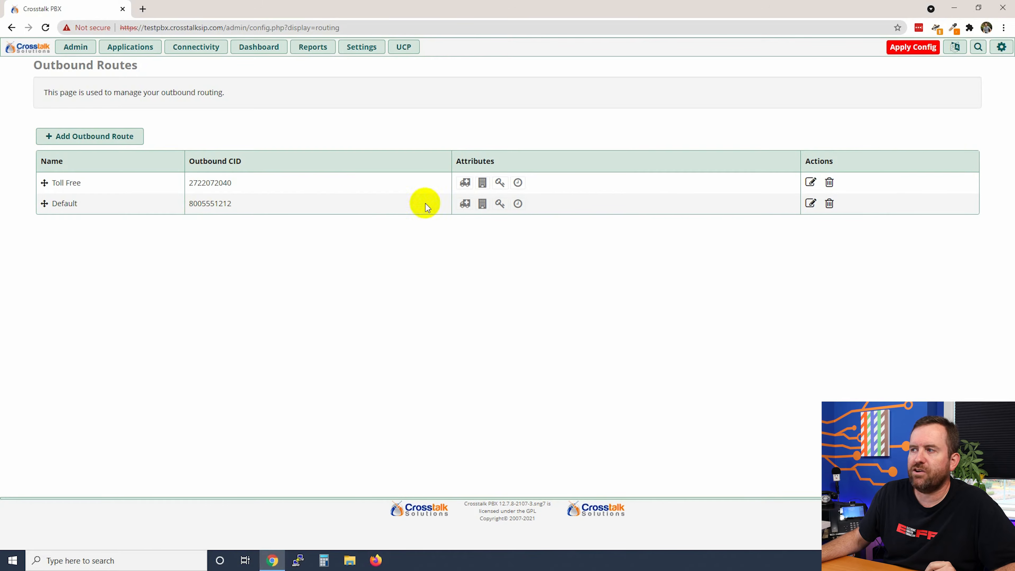
{"action": "left_click", "coordinate": [810, 203]}
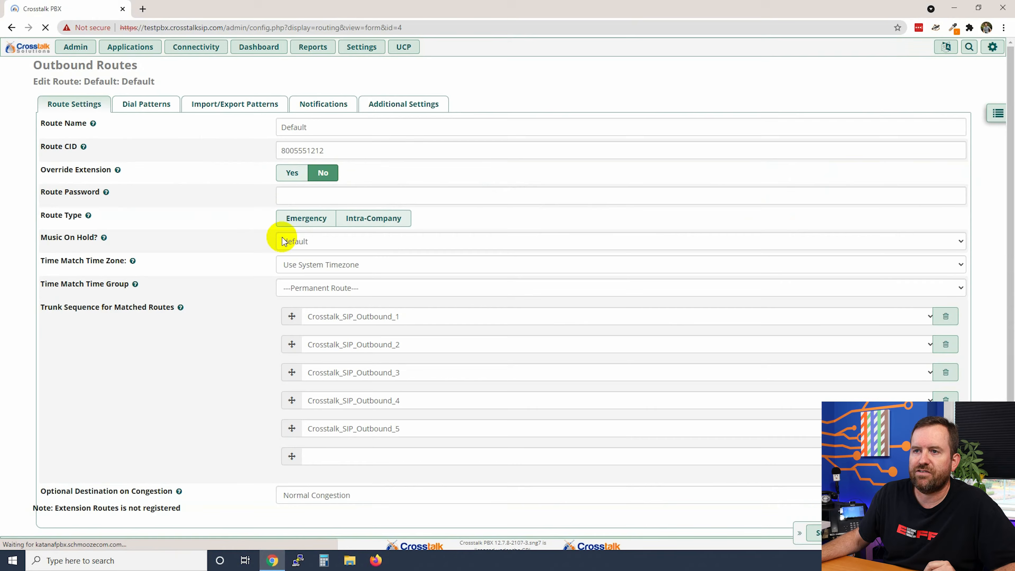
{"action": "double_click", "coordinate": [355, 151]}
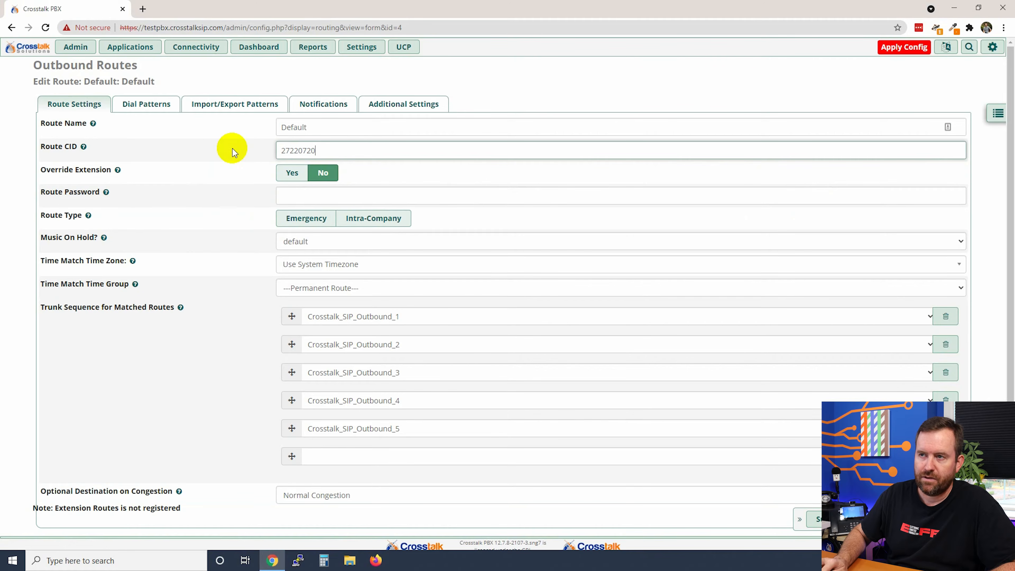
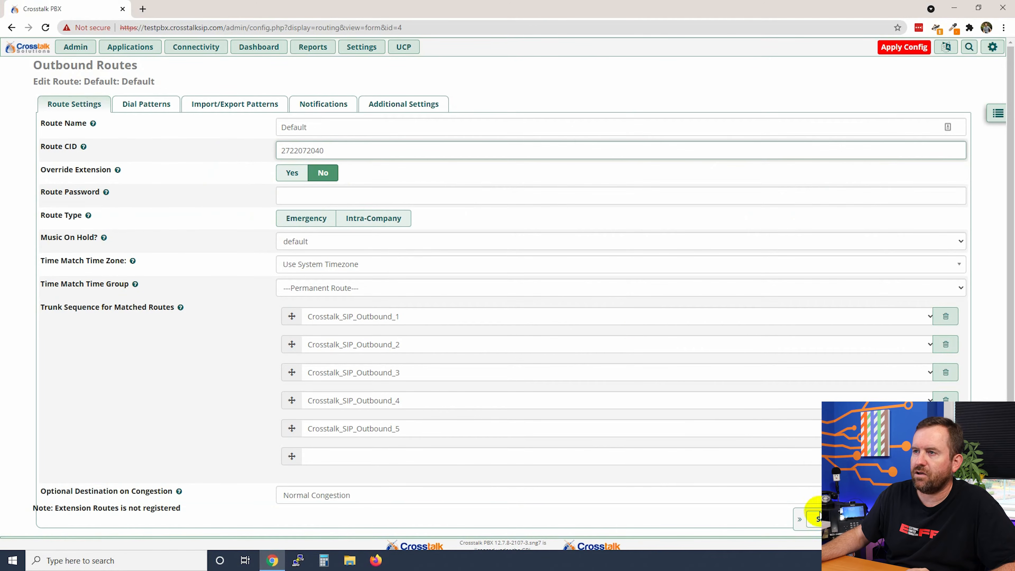
{"action": "left_click", "coordinate": [813, 518]}
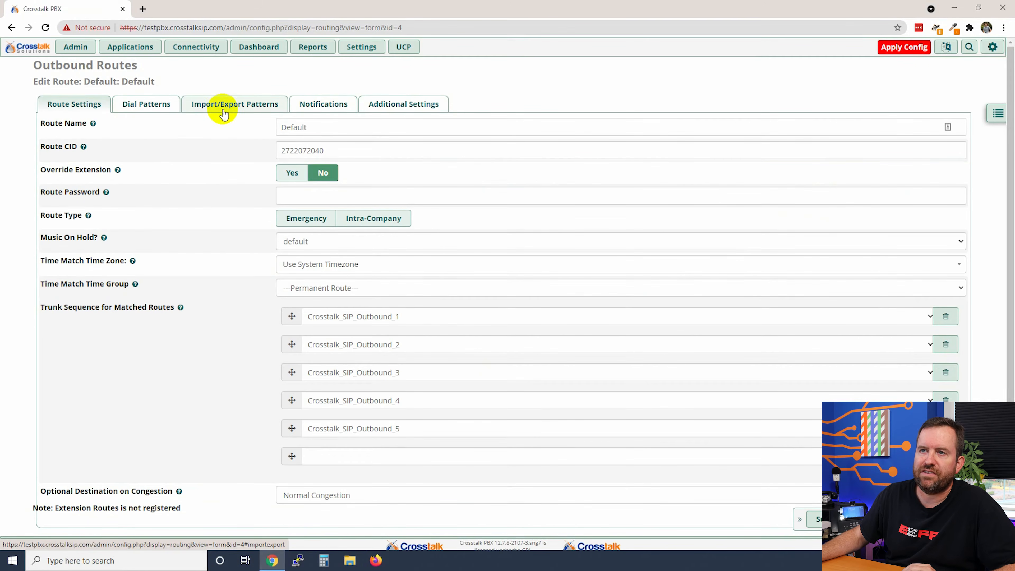
- Check the Default route's Import/Export Patterns and set notifications to Dial pattern matched
{"action": "left_click", "coordinate": [223, 108]}
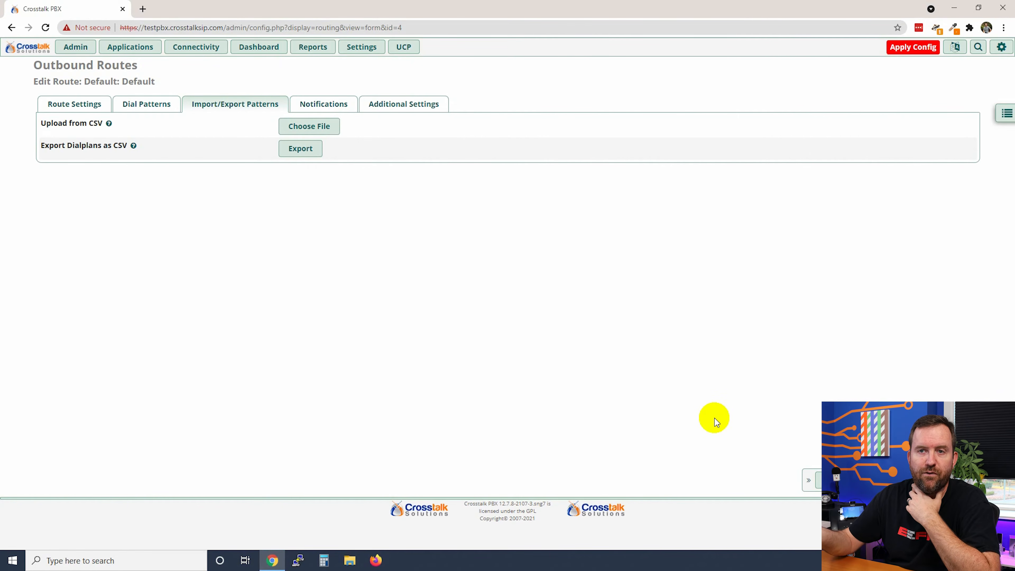
{"action": "left_click", "coordinate": [314, 105]}
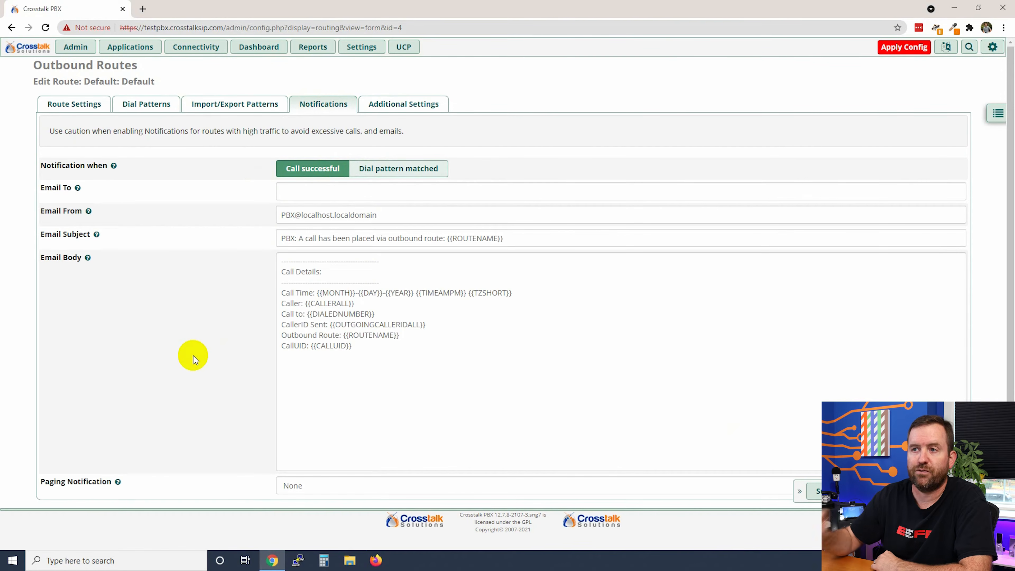
{"action": "left_click", "coordinate": [407, 171]}
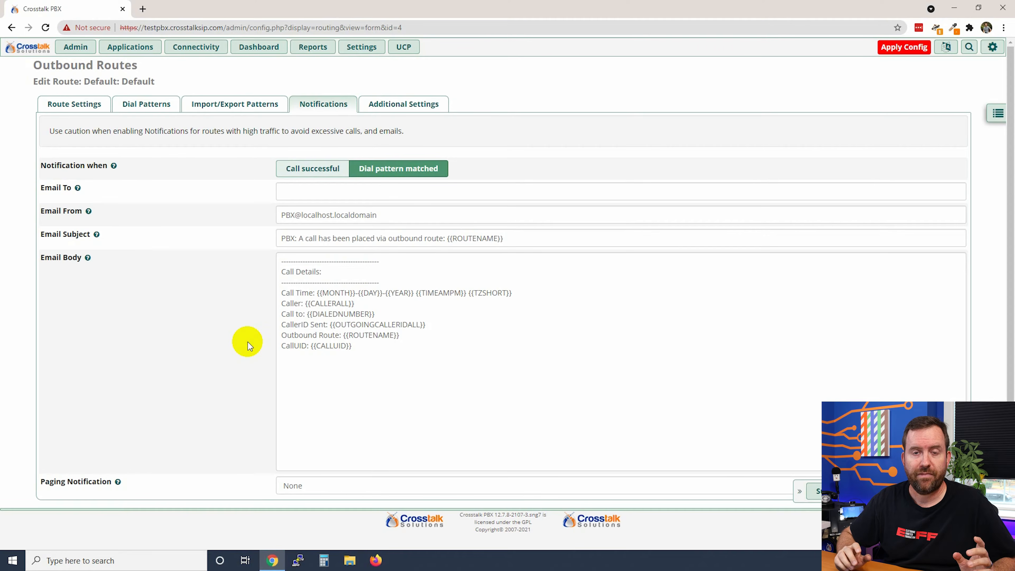
- Keep the Default route's PIN Set at None and return to the Outbound Routes list
{"action": "left_click", "coordinate": [409, 111]}
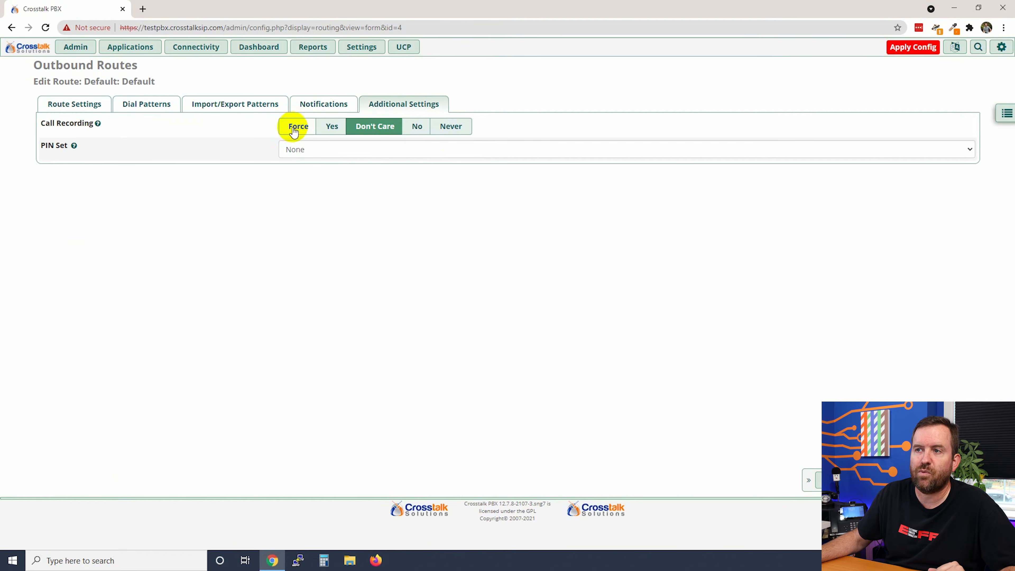
{"action": "left_click", "coordinate": [332, 151]}
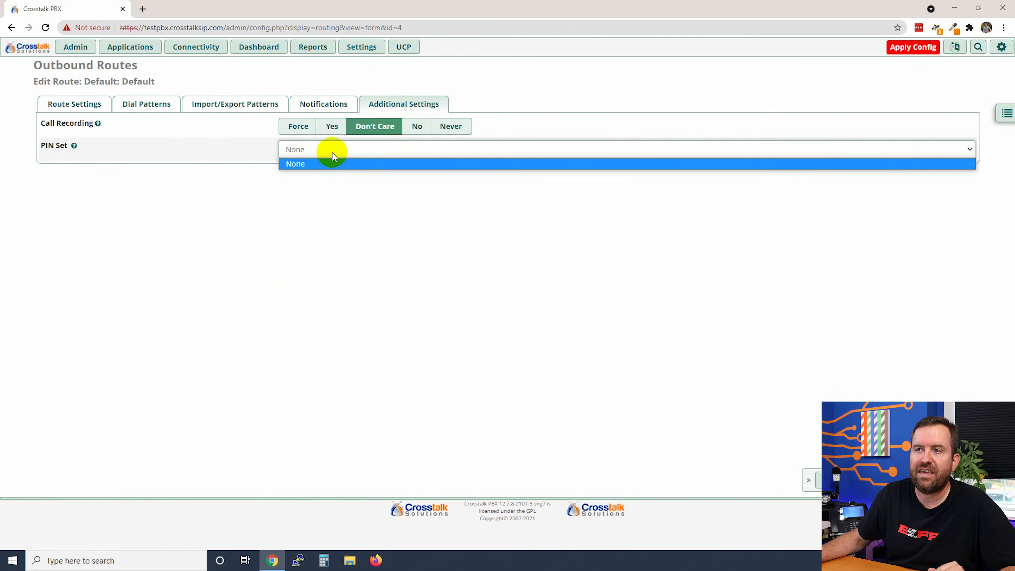
{"action": "left_click", "coordinate": [333, 153]}
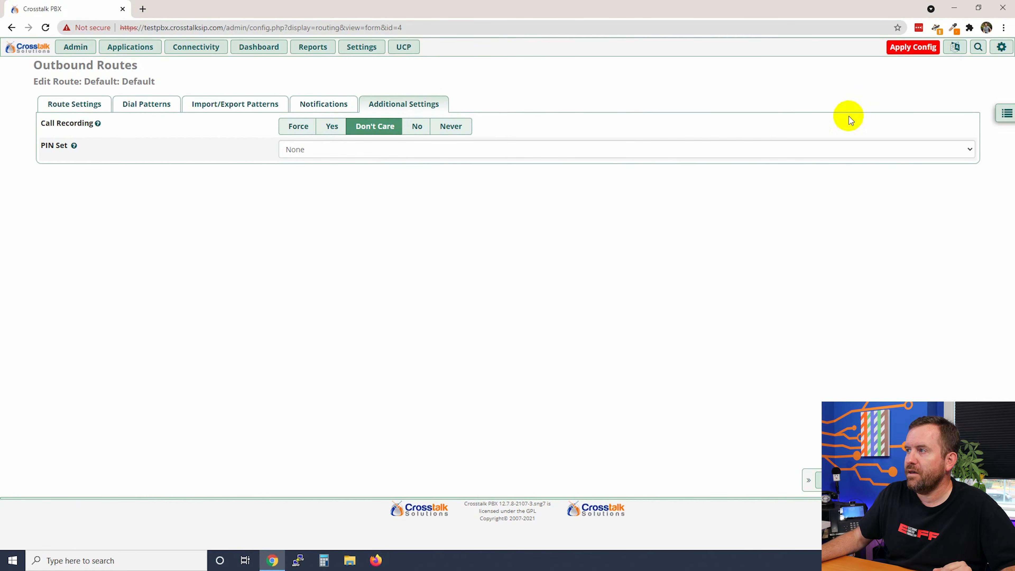
{"action": "left_click", "coordinate": [1006, 113]}
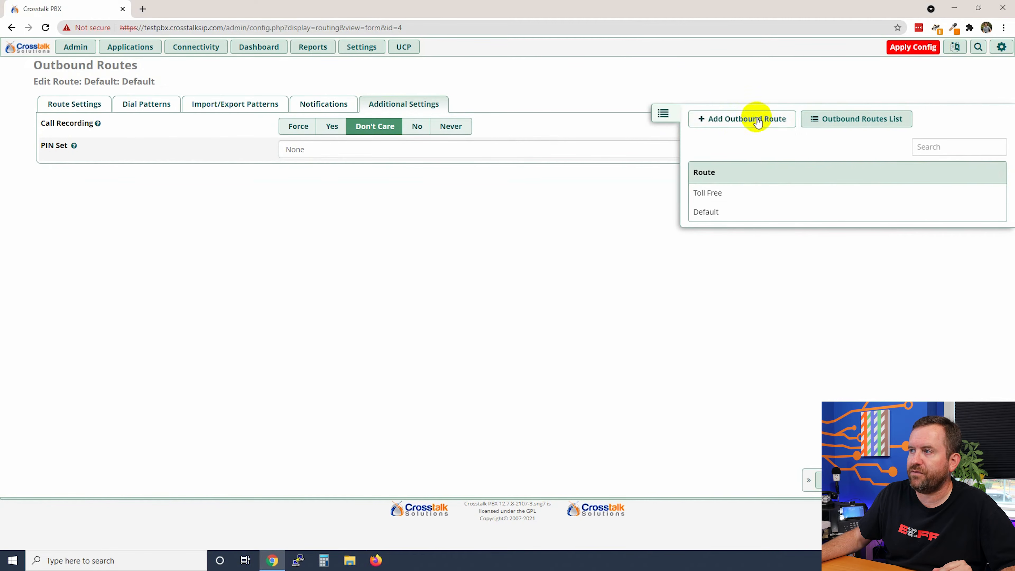
{"action": "left_click", "coordinate": [832, 119]}
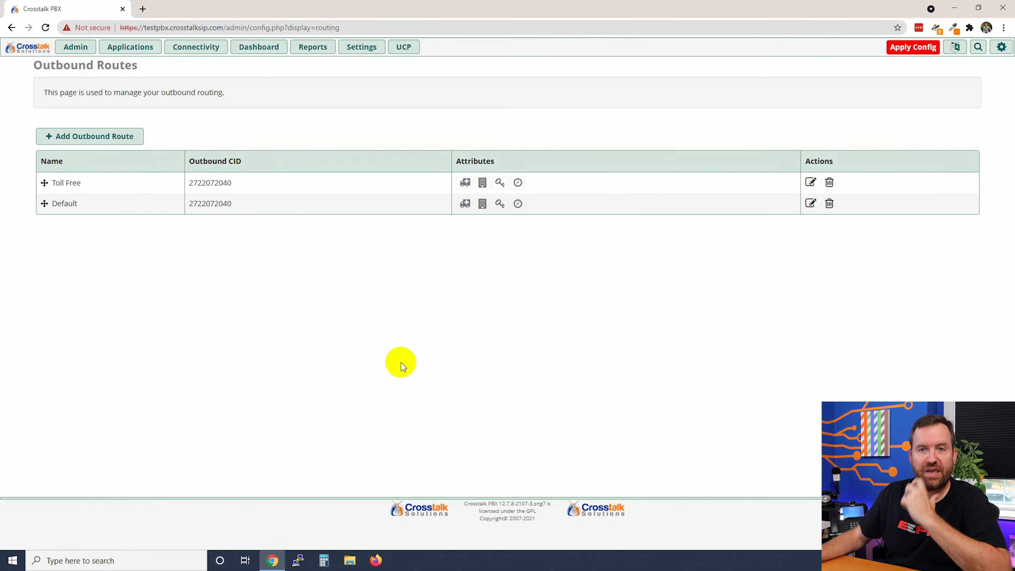
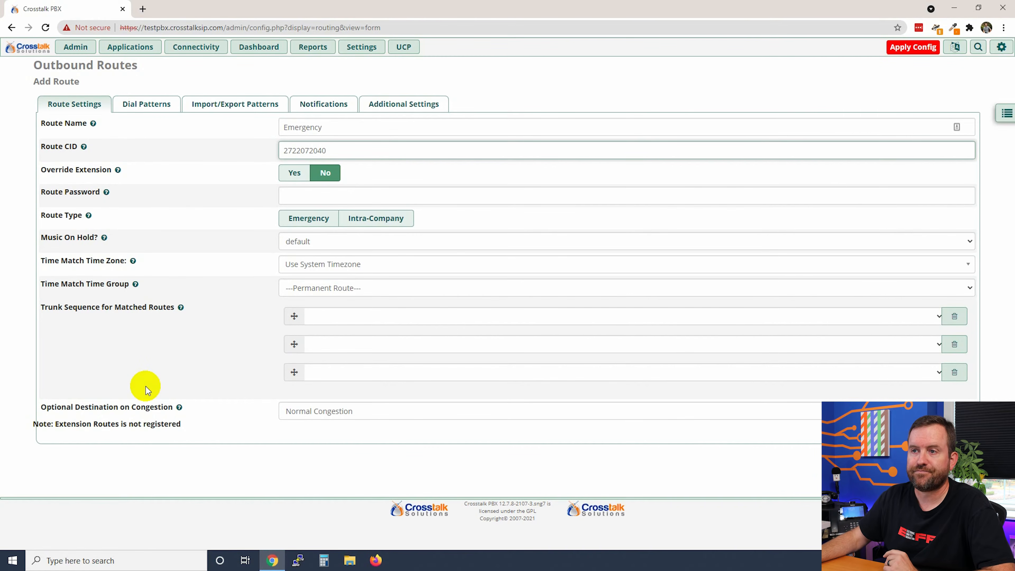
{"action": "left_click", "coordinate": [329, 196]}
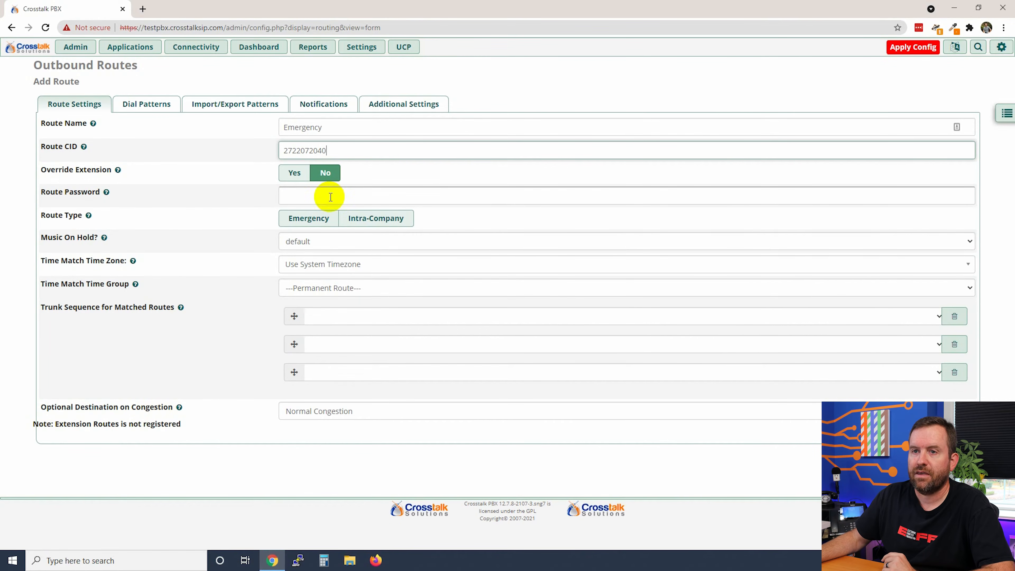
{"action": "left_click", "coordinate": [304, 220]}
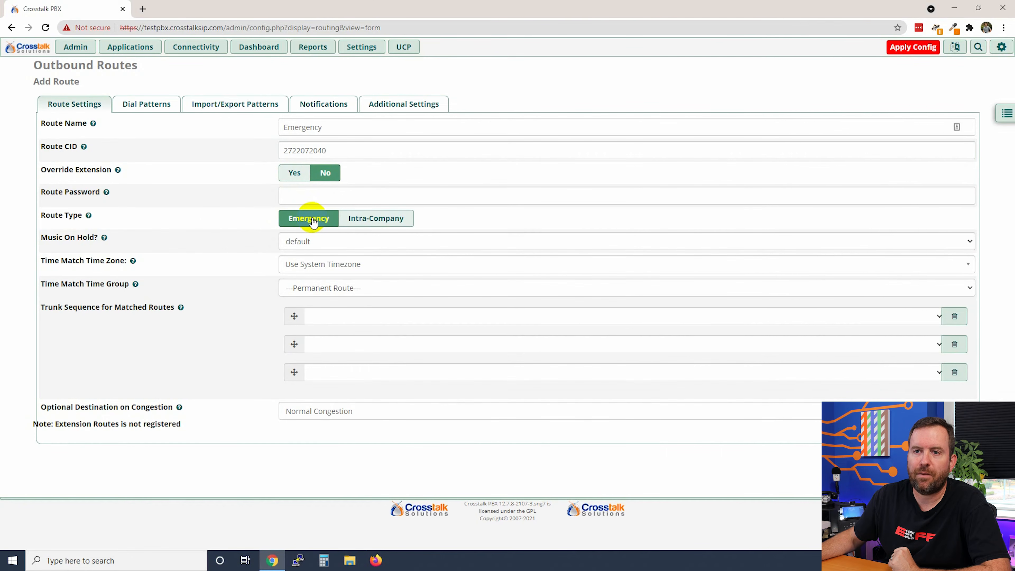
{"action": "mouse_move", "coordinate": [89, 218]}
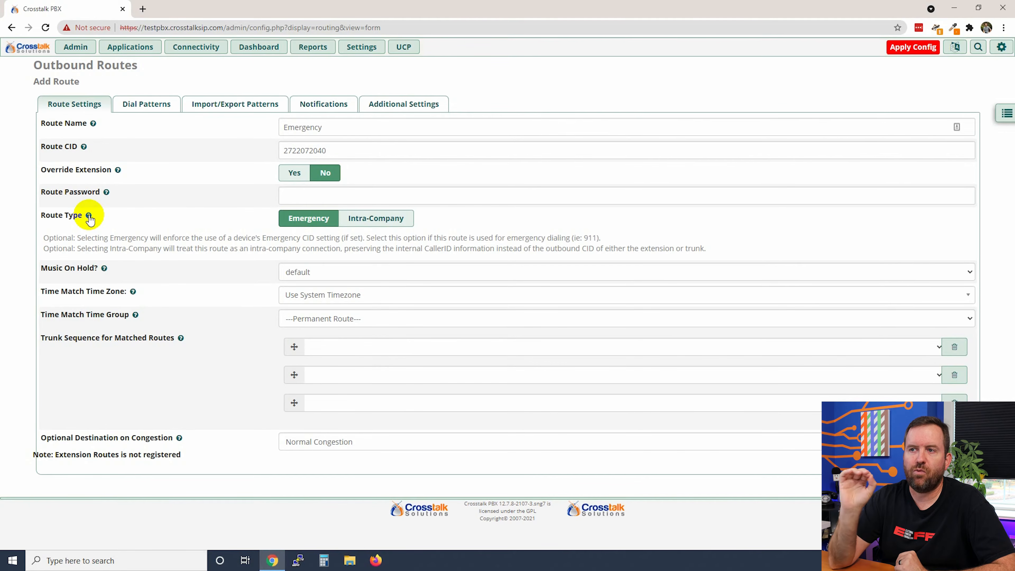
{"action": "left_click_drag", "start_coordinate": [337, 151], "coordinate": [260, 157]}
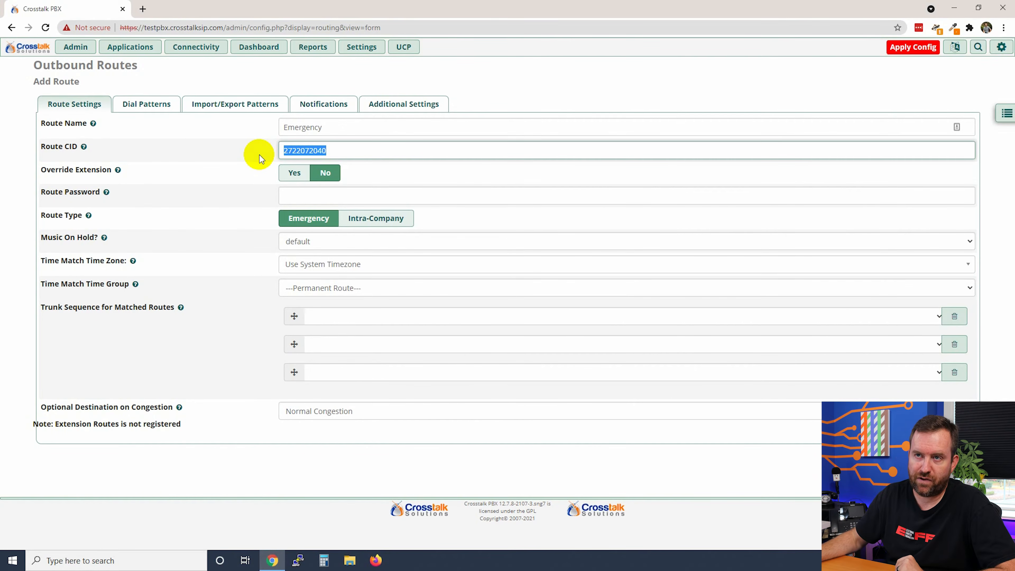
- Try saving the route, dismiss the incomplete dial pattern warning, and go to Extensions
{"action": "left_click", "coordinate": [954, 536]}
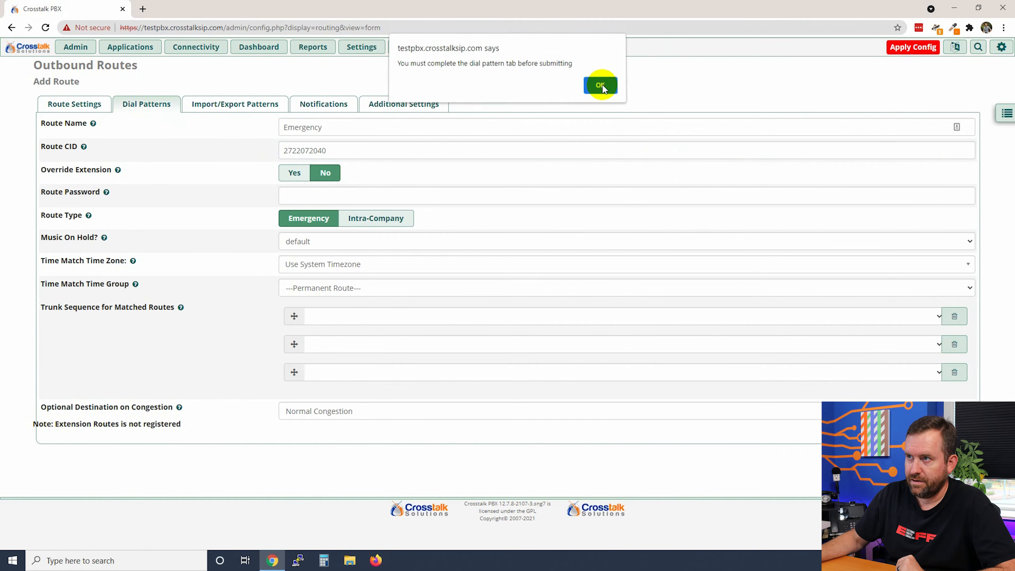
{"action": "left_click", "coordinate": [600, 87]}
{"action": "left_click", "coordinate": [81, 106]}
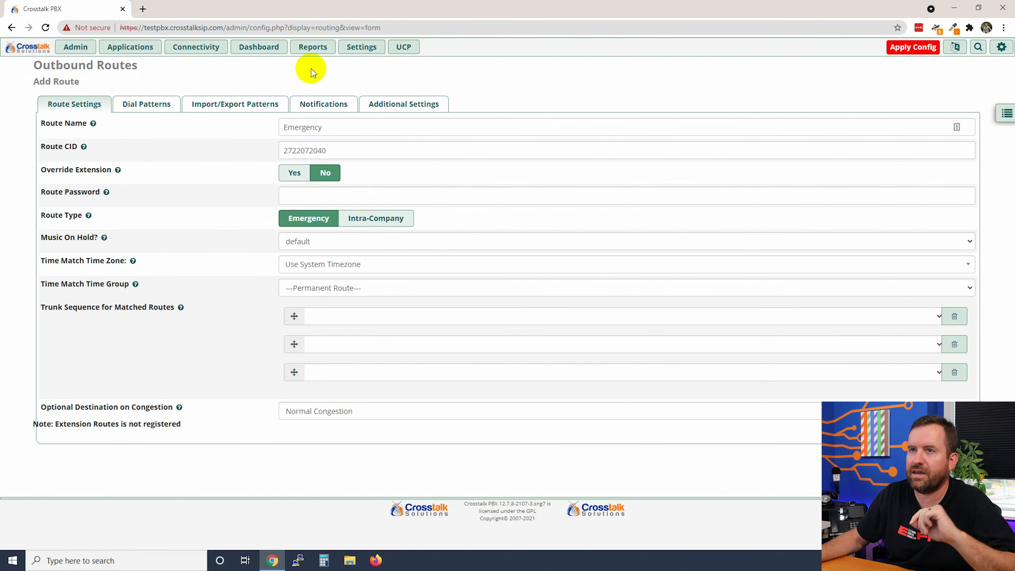
{"action": "left_click", "coordinate": [136, 47]}
{"action": "left_click", "coordinate": [150, 271]}
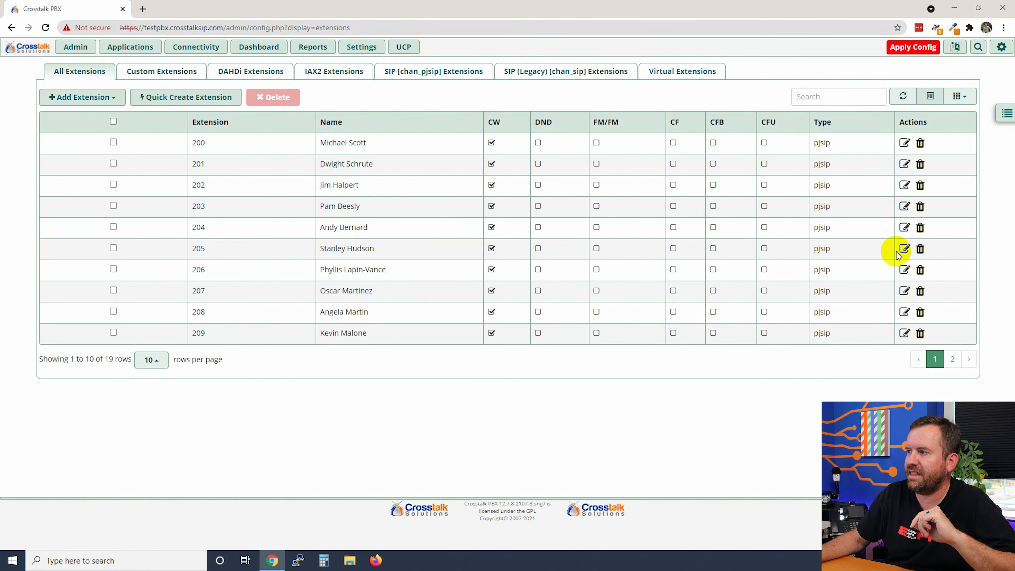
{"action": "left_click", "coordinate": [904, 249]}
{"action": "left_click", "coordinate": [426, 222]}
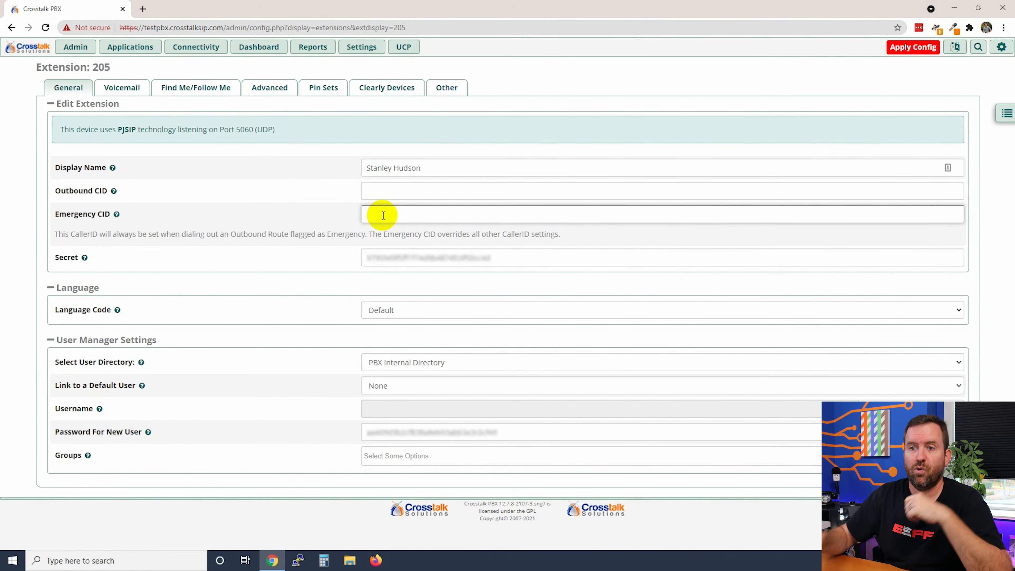
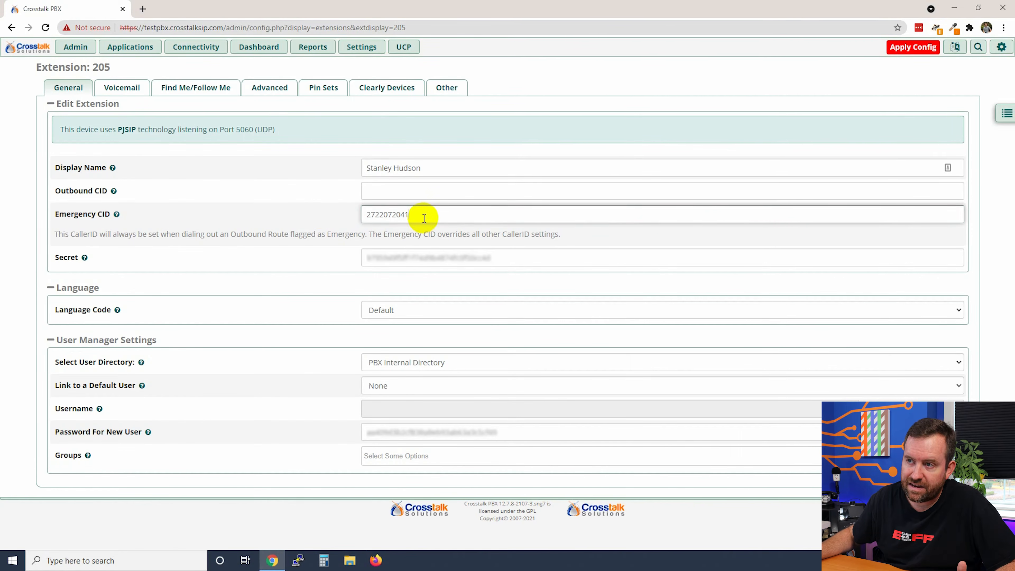
{"action": "left_click_drag", "start_coordinate": [419, 215], "coordinate": [356, 210]}
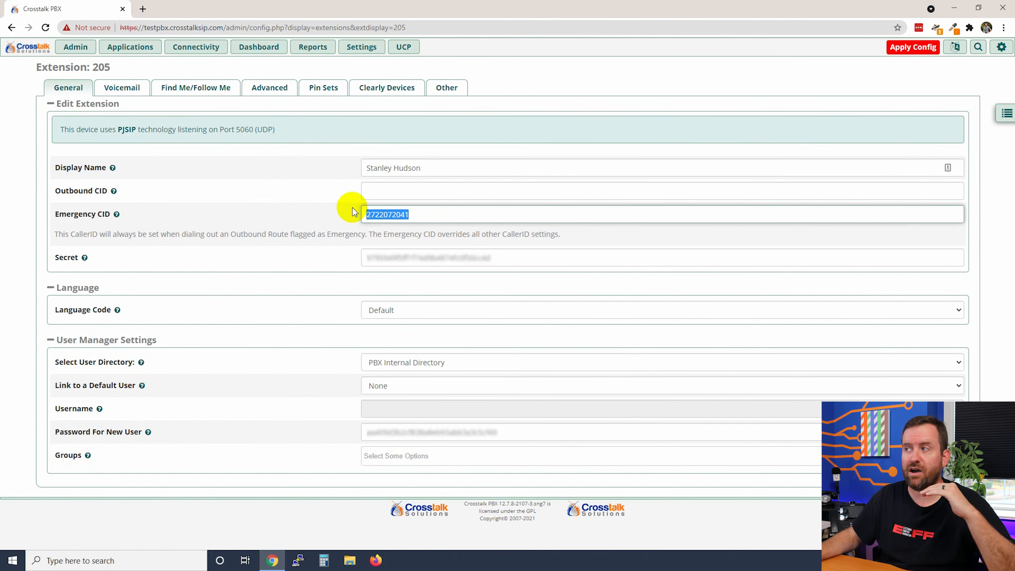
{"action": "left_click", "coordinate": [1005, 114]}
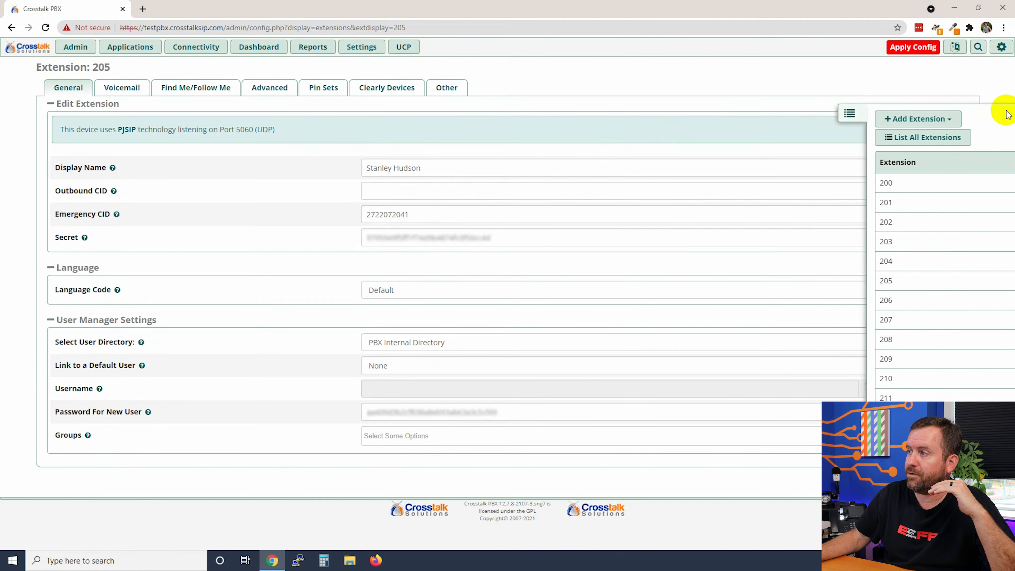
{"action": "left_click", "coordinate": [196, 47]}
{"action": "left_click", "coordinate": [195, 164]}
{"action": "left_click", "coordinate": [73, 136]}
{"action": "left_click", "coordinate": [315, 129]}
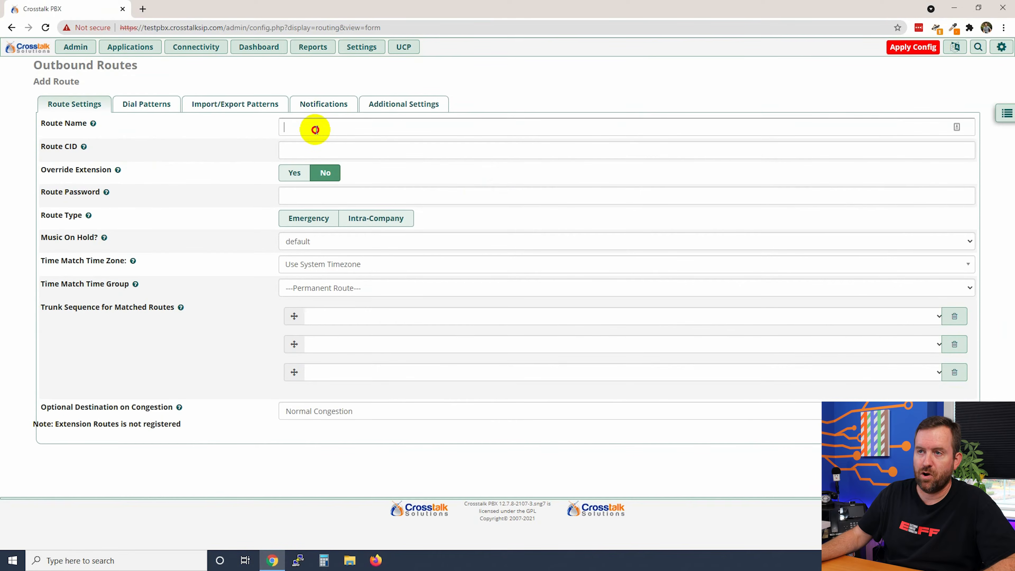
{"action": "type", "text": "Emergency"}
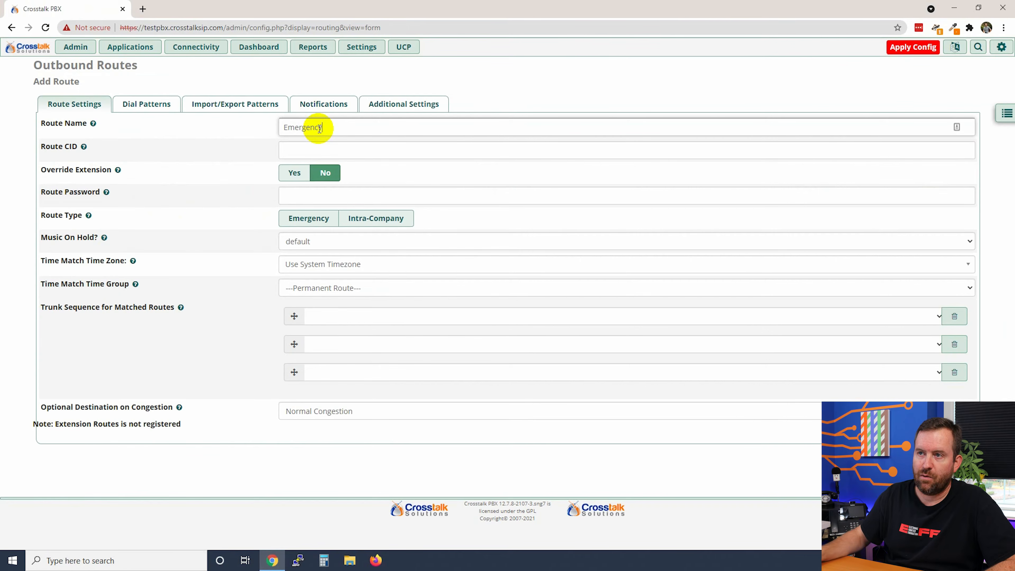
{"action": "left_click", "coordinate": [329, 147]}
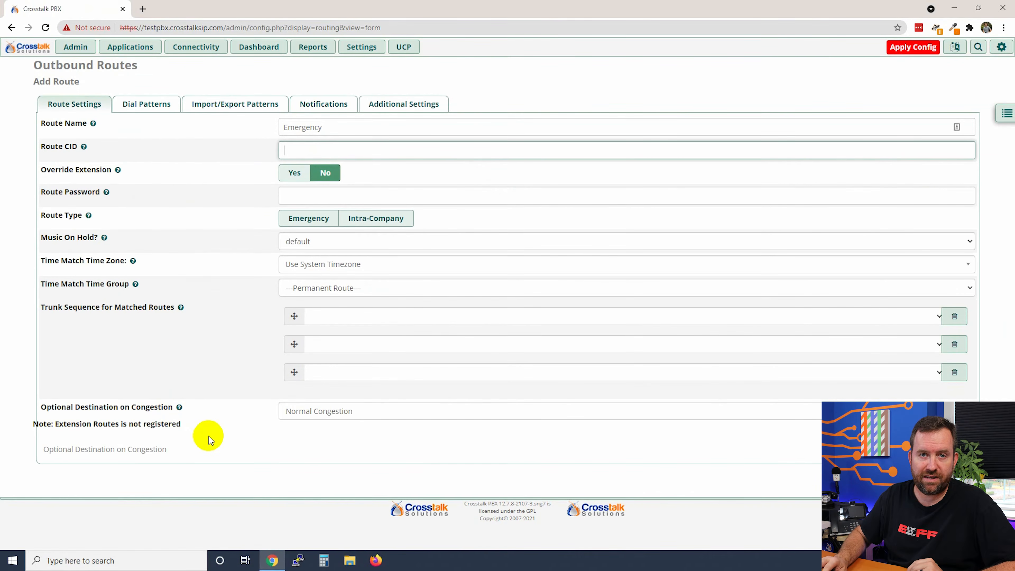
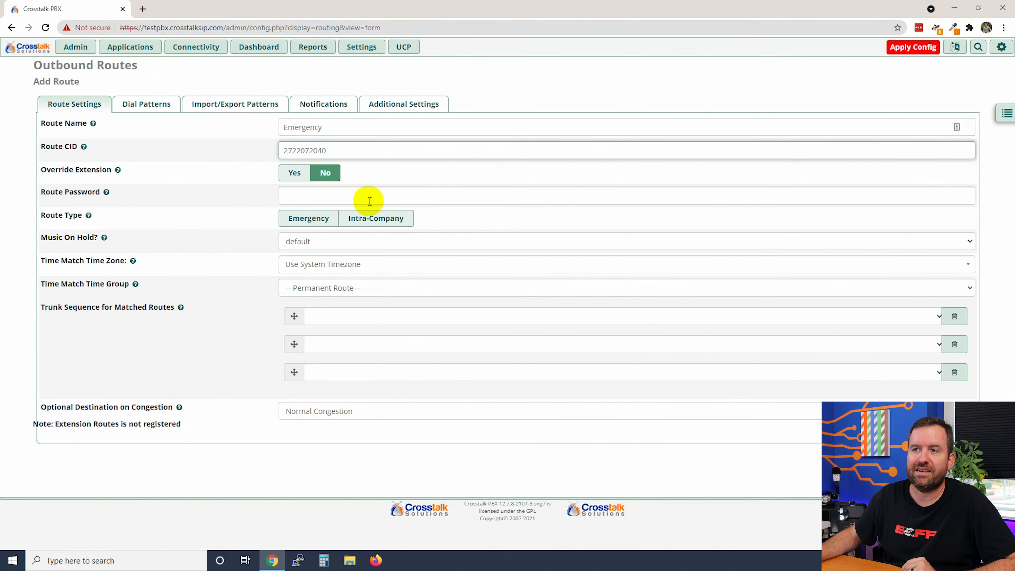
{"action": "left_click", "coordinate": [312, 219]}
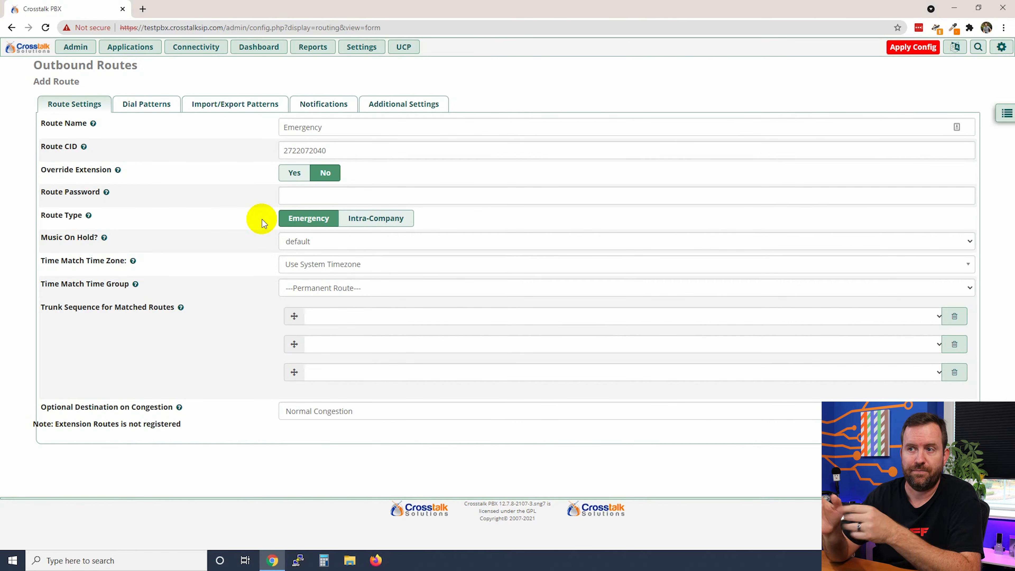
- Fill trunk positions one to five with Crosstalk_SIP_Outbound_1 through Crosstalk_SIP_Outbound_5
{"action": "left_click", "coordinate": [325, 315]}
{"action": "left_click", "coordinate": [352, 351]}
{"action": "left_click", "coordinate": [348, 343]}
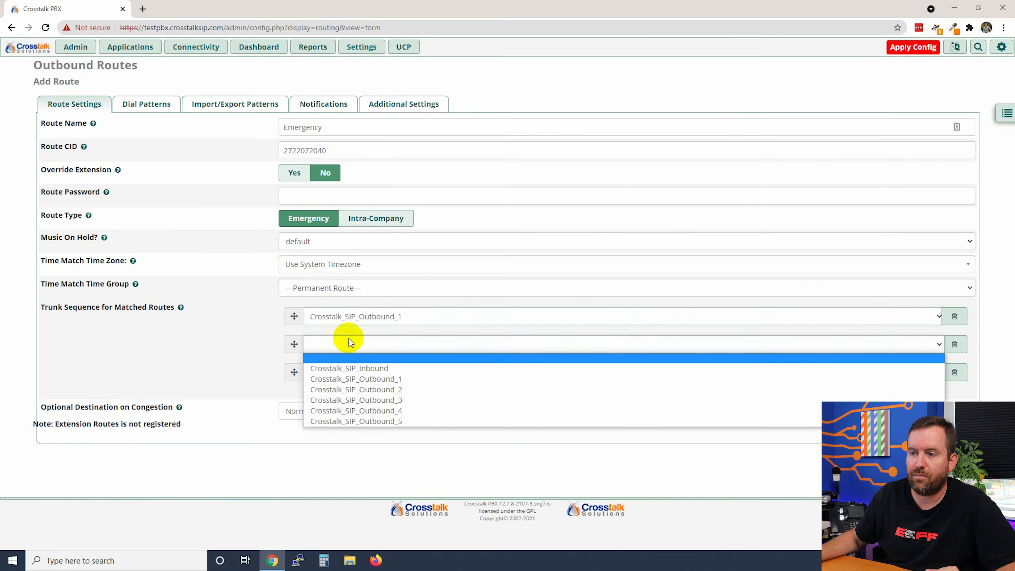
{"action": "left_click", "coordinate": [353, 389]}
{"action": "left_click", "coordinate": [343, 372]}
{"action": "left_click", "coordinate": [356, 427]}
{"action": "left_click", "coordinate": [357, 401]}
{"action": "left_click", "coordinate": [356, 463]}
{"action": "left_click", "coordinate": [357, 437]}
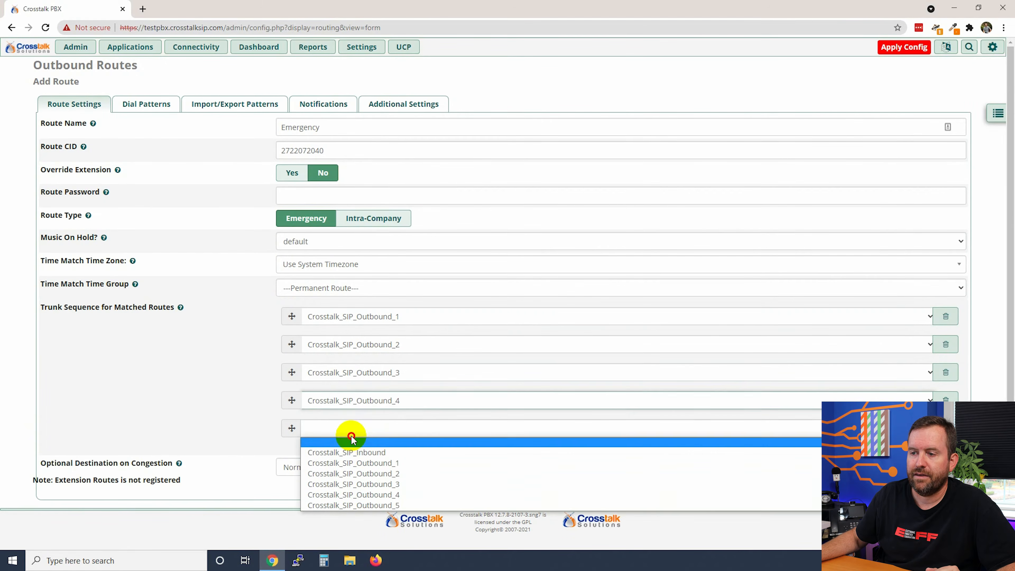
{"action": "left_click", "coordinate": [362, 505]}
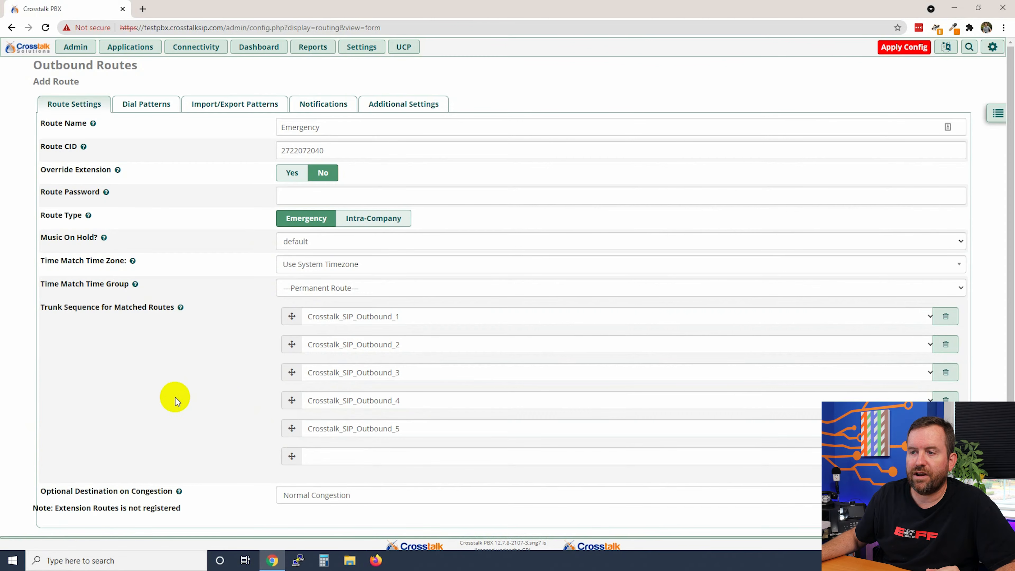
- Launch the dial patterns wizard from the Emergency route's Dial Patterns tab
{"action": "left_click", "coordinate": [140, 107]}
{"action": "left_click", "coordinate": [507, 206]}
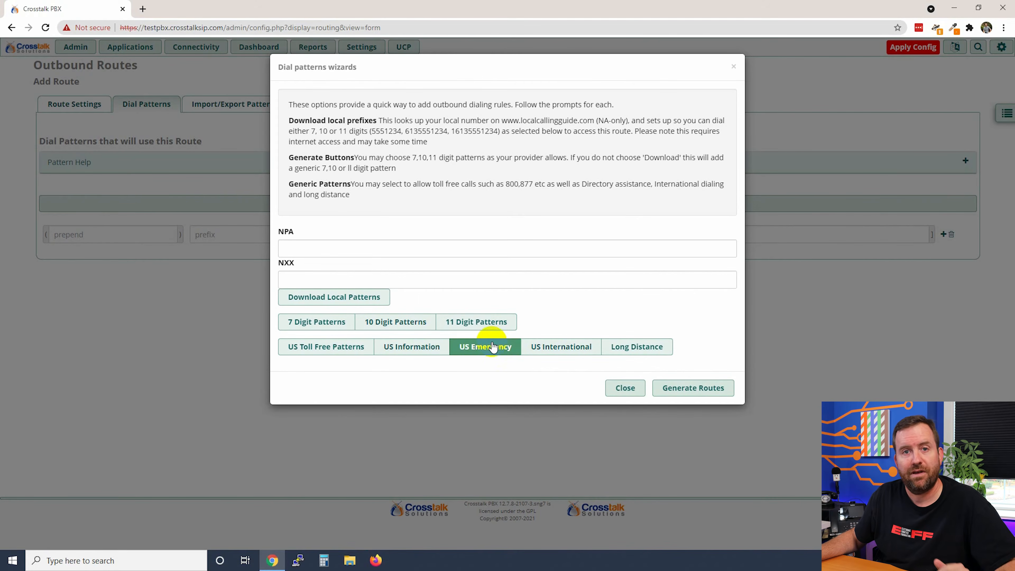
- Generate the emergency patterns and review 911, 933, and 911 with prefixes 1, 9 and 91
{"action": "left_click", "coordinate": [719, 388]}
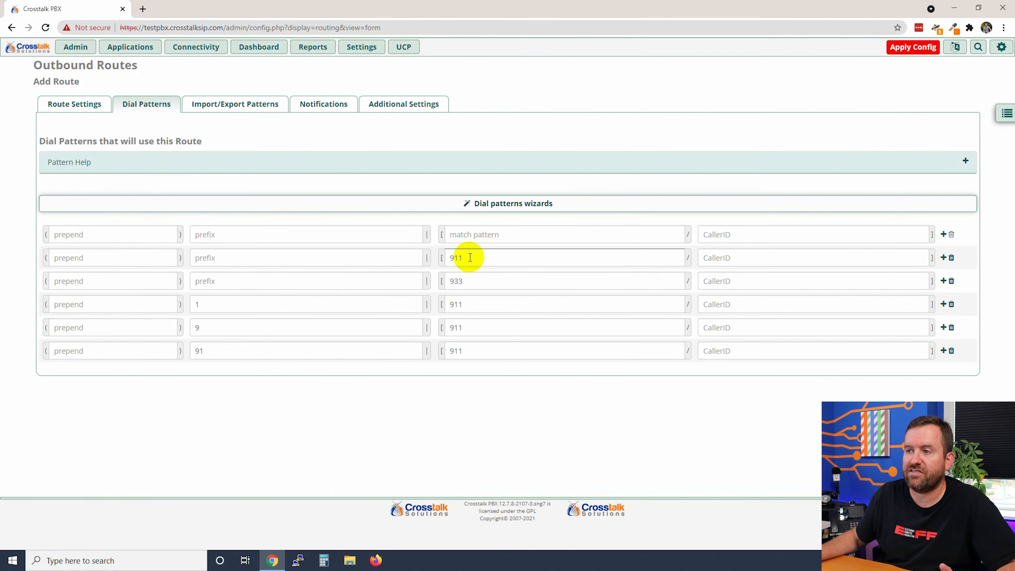
{"action": "left_click_drag", "start_coordinate": [469, 257], "coordinate": [439, 258]}
{"action": "left_click", "coordinate": [484, 257]}
{"action": "left_click", "coordinate": [455, 303]}
{"action": "left_click", "coordinate": [205, 304]}
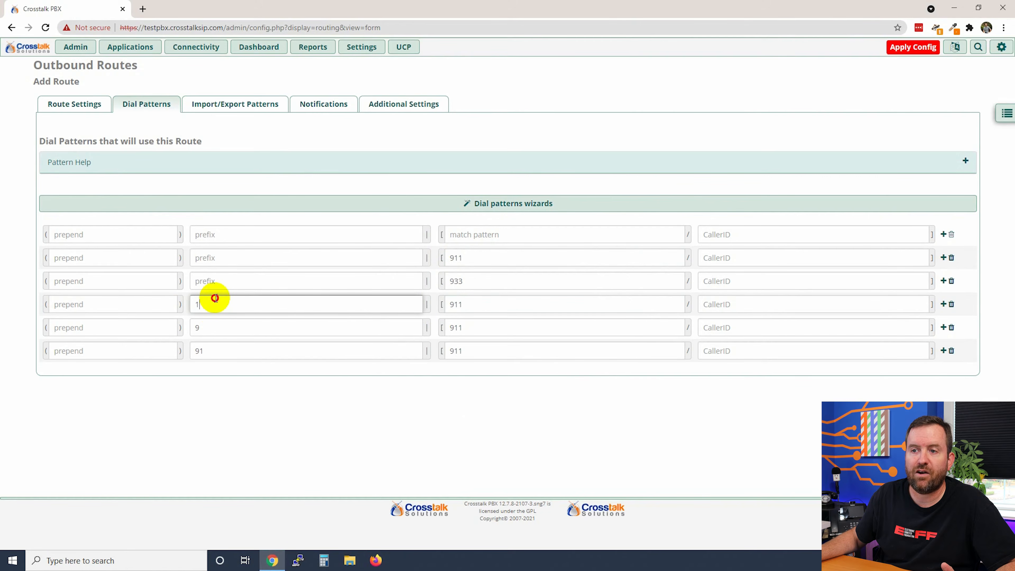
{"action": "double_click", "coordinate": [452, 329]}
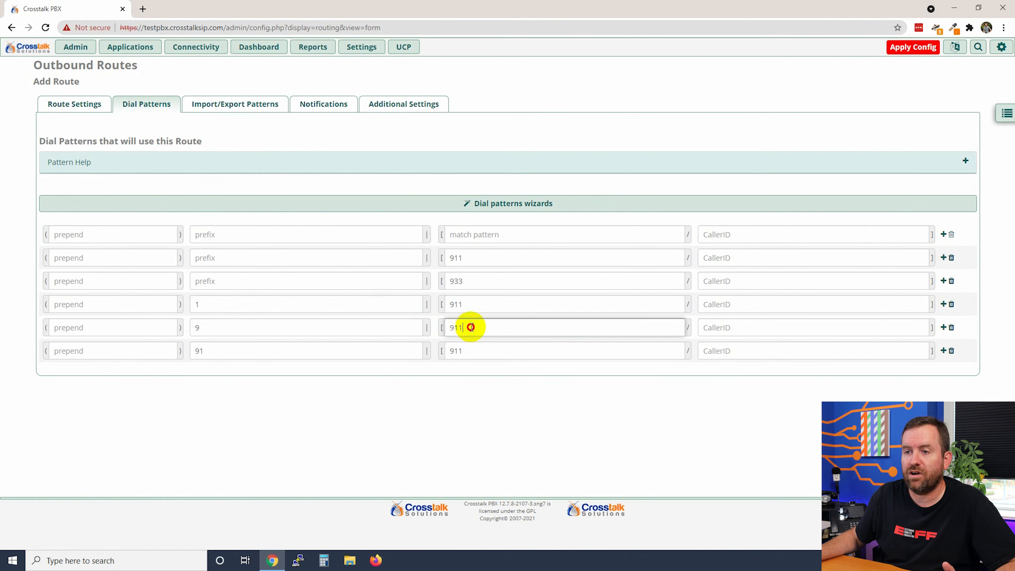
{"action": "left_click", "coordinate": [256, 328]}
{"action": "left_click", "coordinate": [476, 352]}
{"action": "double_click", "coordinate": [196, 350]}
{"action": "left_click", "coordinate": [251, 393]}
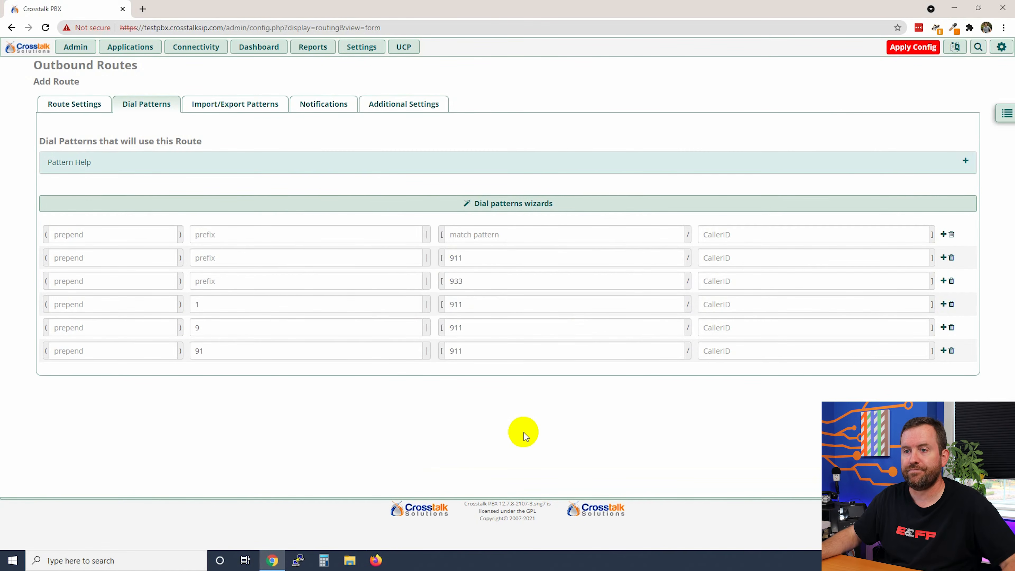
{"action": "left_click_drag", "start_coordinate": [471, 281], "coordinate": [430, 282]}
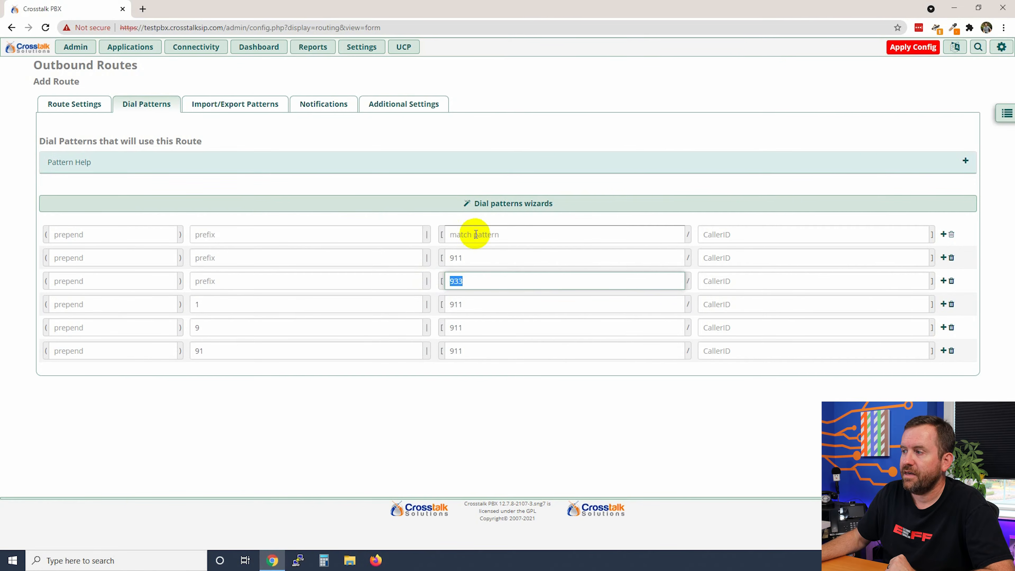
- Add a new dial pattern row with match pattern 988
{"action": "left_click", "coordinate": [942, 352]}
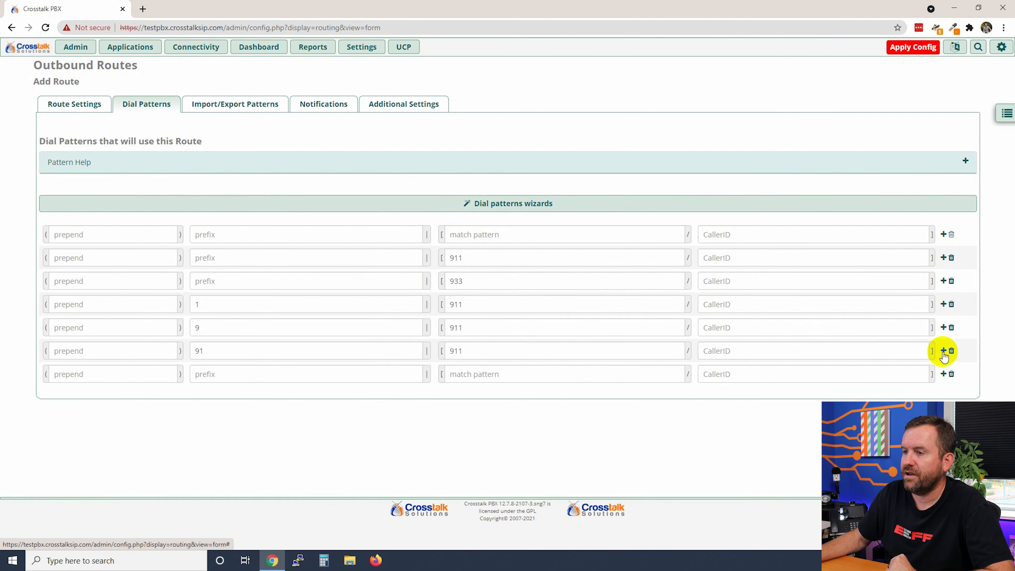
{"action": "left_click", "coordinate": [510, 374]}
{"action": "type", "text": "988"}
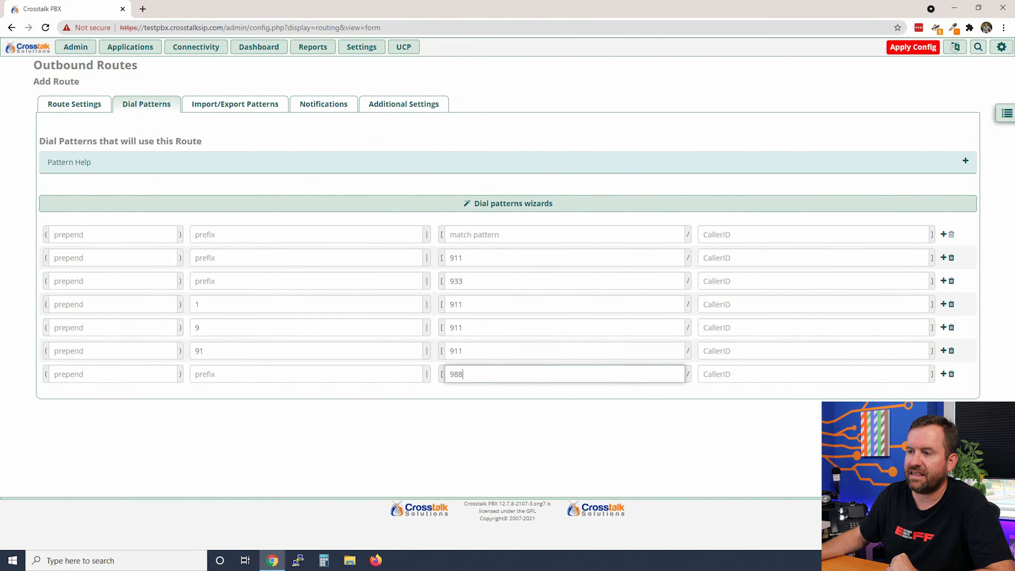
{"action": "left_click", "coordinate": [569, 460]}
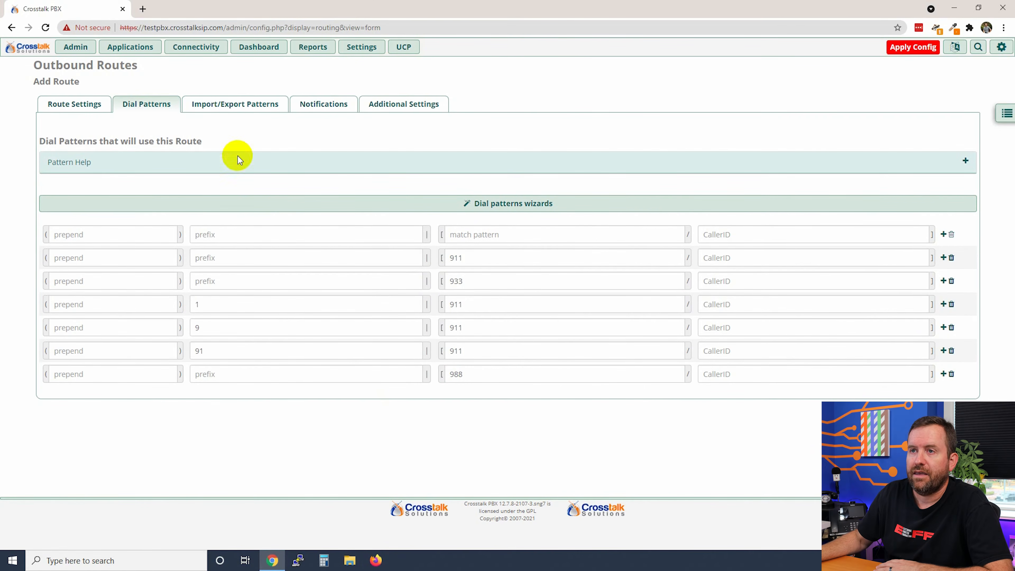
{"action": "left_click", "coordinate": [239, 103]}
- Set Notification when to Dial pattern matched and review the default Email Body template
{"action": "left_click", "coordinate": [319, 105]}
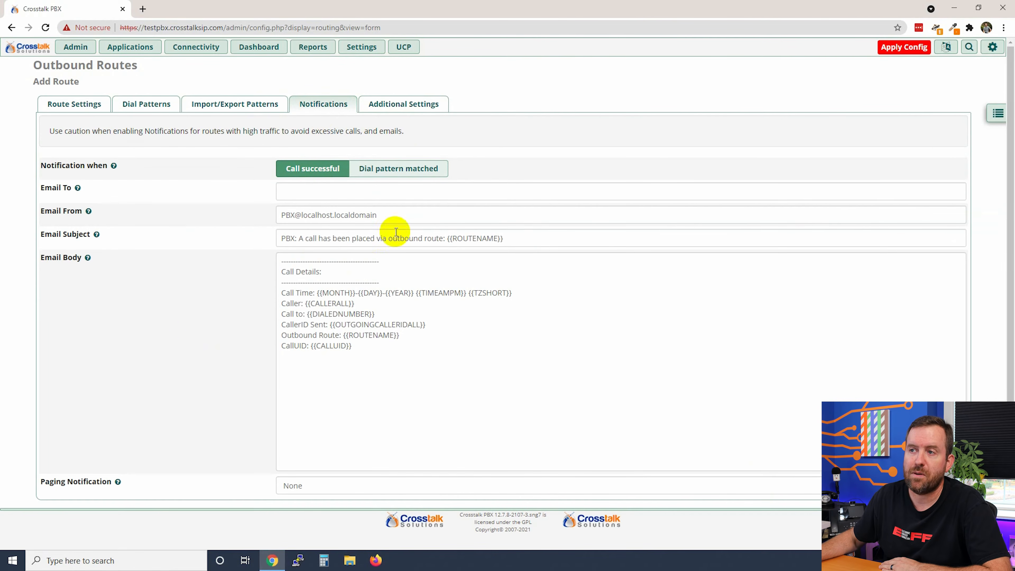
{"action": "left_click", "coordinate": [385, 169]}
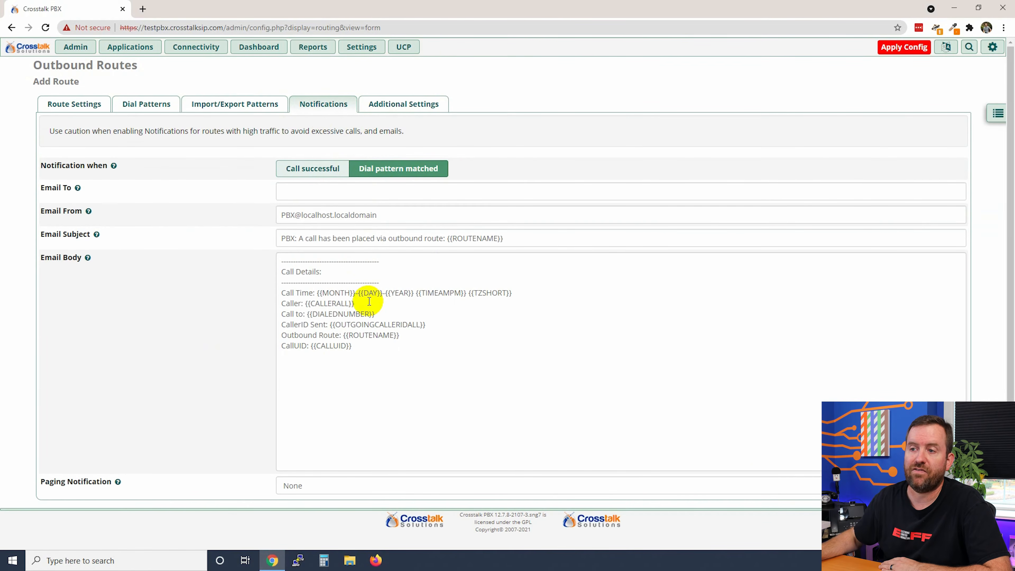
{"action": "left_click_drag", "start_coordinate": [317, 293], "coordinate": [426, 325]}
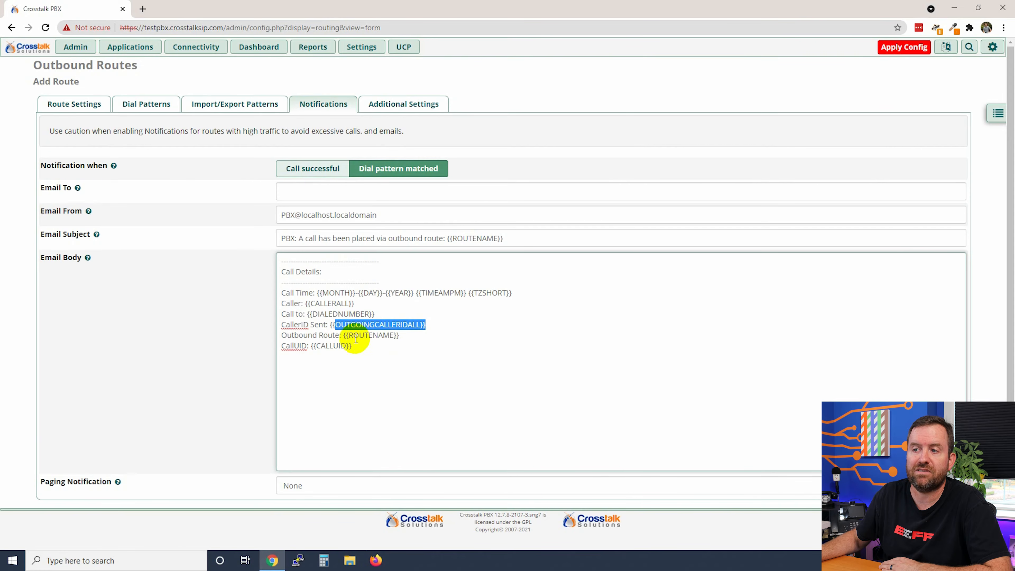
{"action": "left_click", "coordinate": [417, 399]}
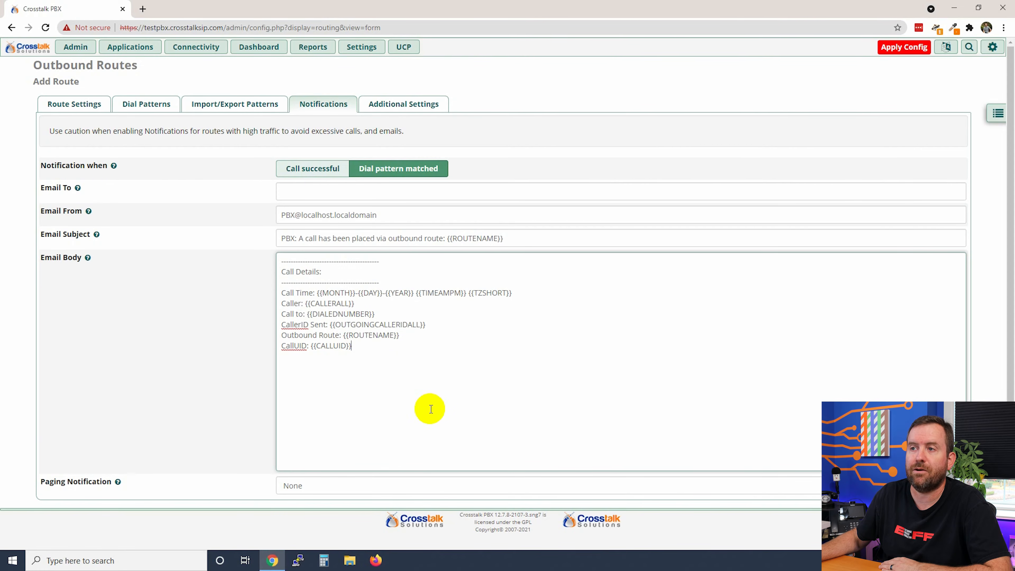
- Set Call Recording to Force in the route's Additional Settings
{"action": "left_click", "coordinate": [408, 105]}
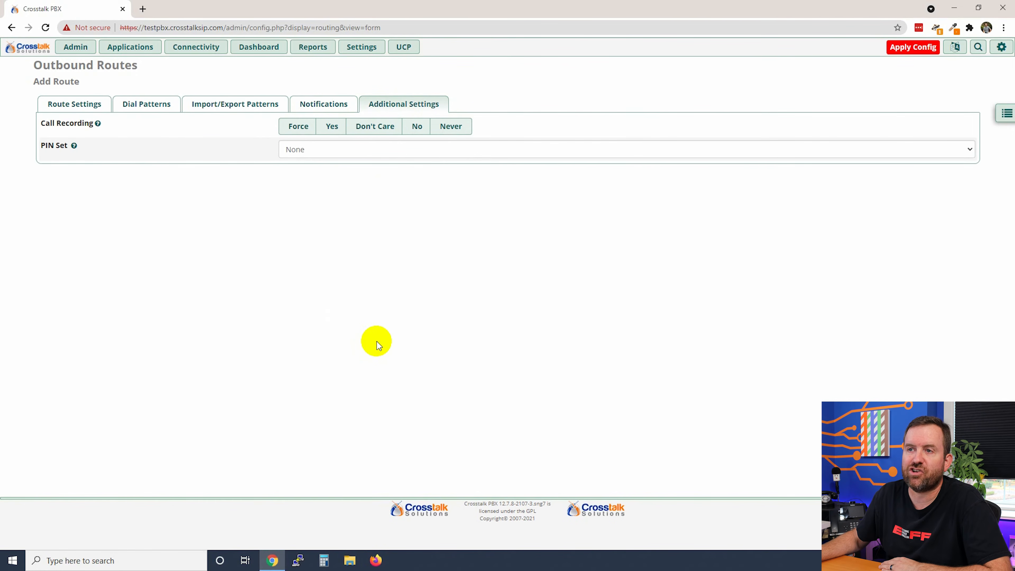
{"action": "left_click", "coordinate": [297, 127]}
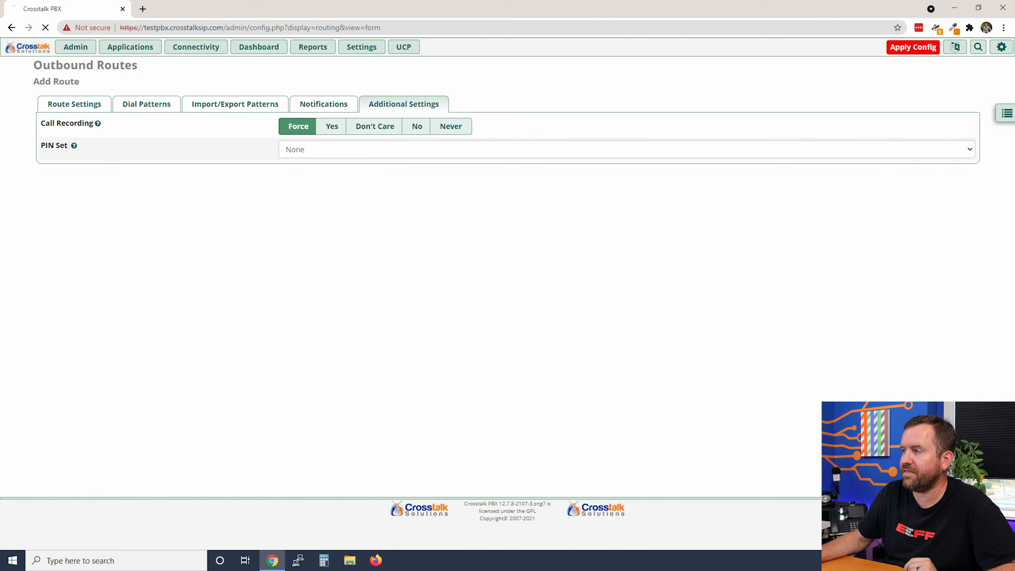
- Move the Emergency route above Toll Free and Default, applying the configuration before and after
{"action": "left_click", "coordinate": [907, 47]}
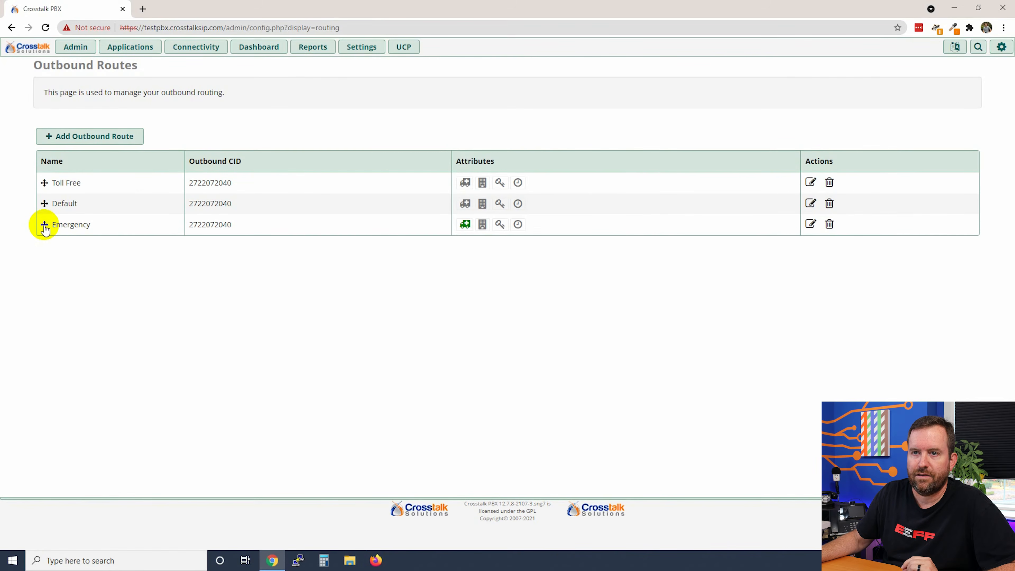
{"action": "left_click_drag", "start_coordinate": [45, 226], "coordinate": [40, 182]}
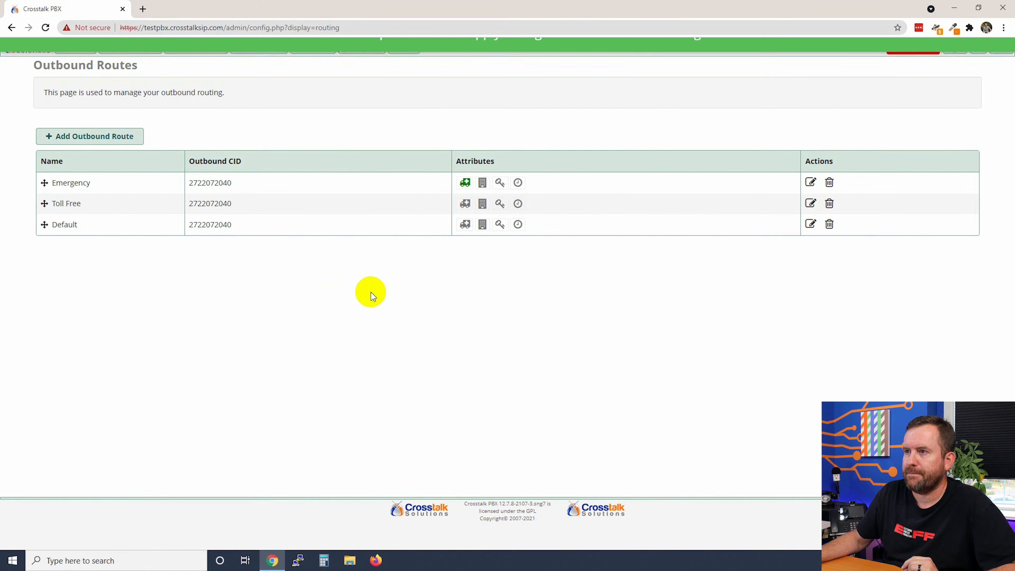
{"action": "left_click", "coordinate": [905, 54]}
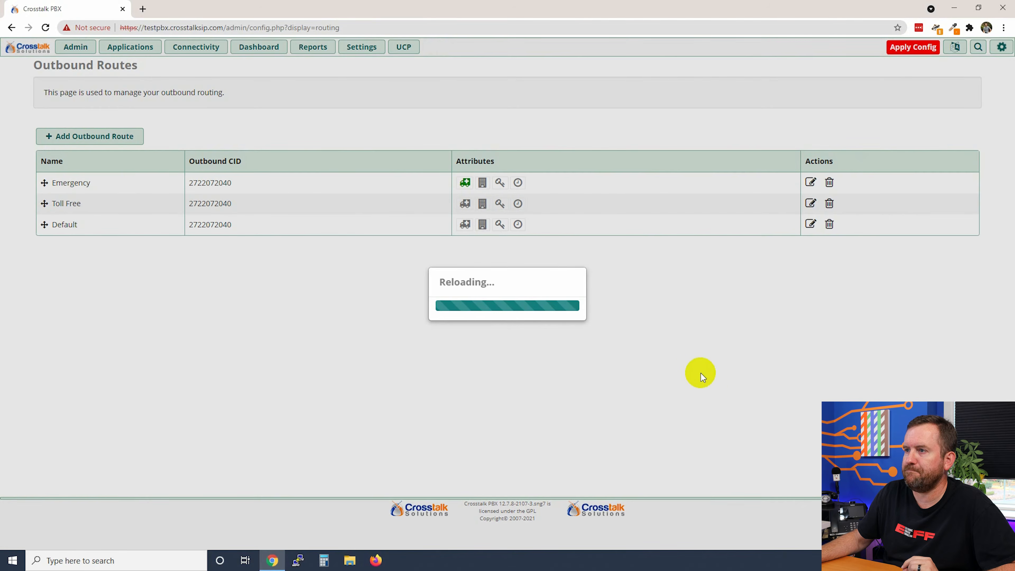